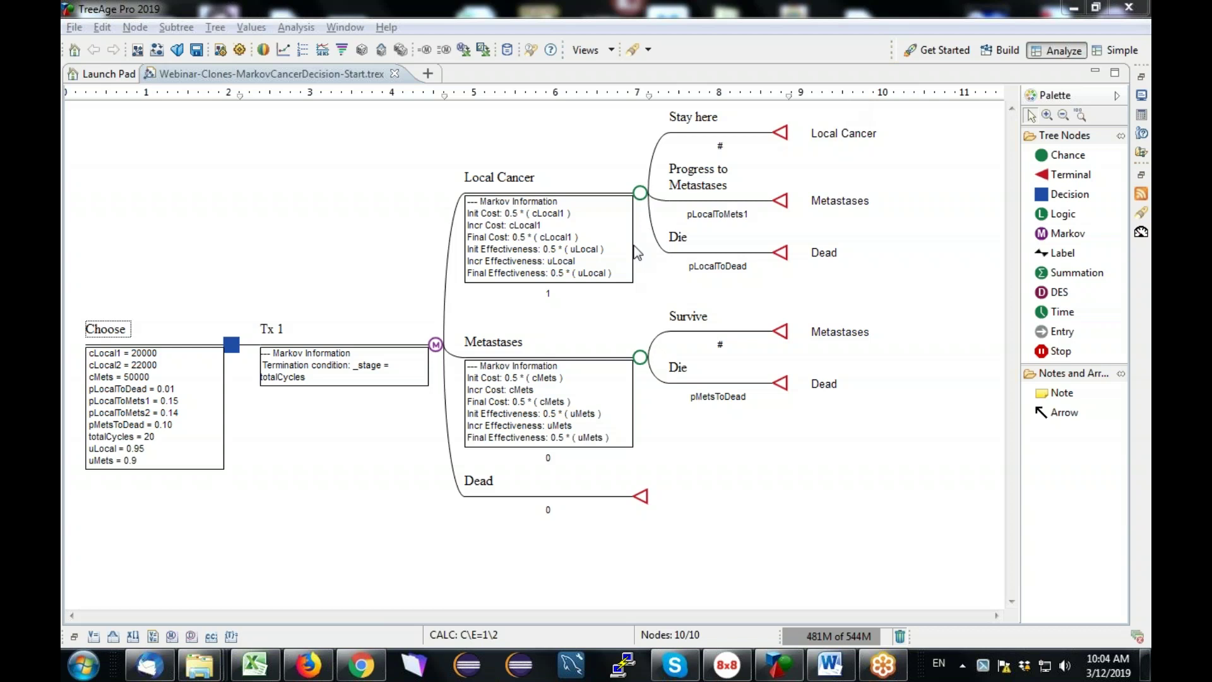
- Drop a new Markov node onto the Choose decision, label it 'Tx 2', and select it
click(436, 347)
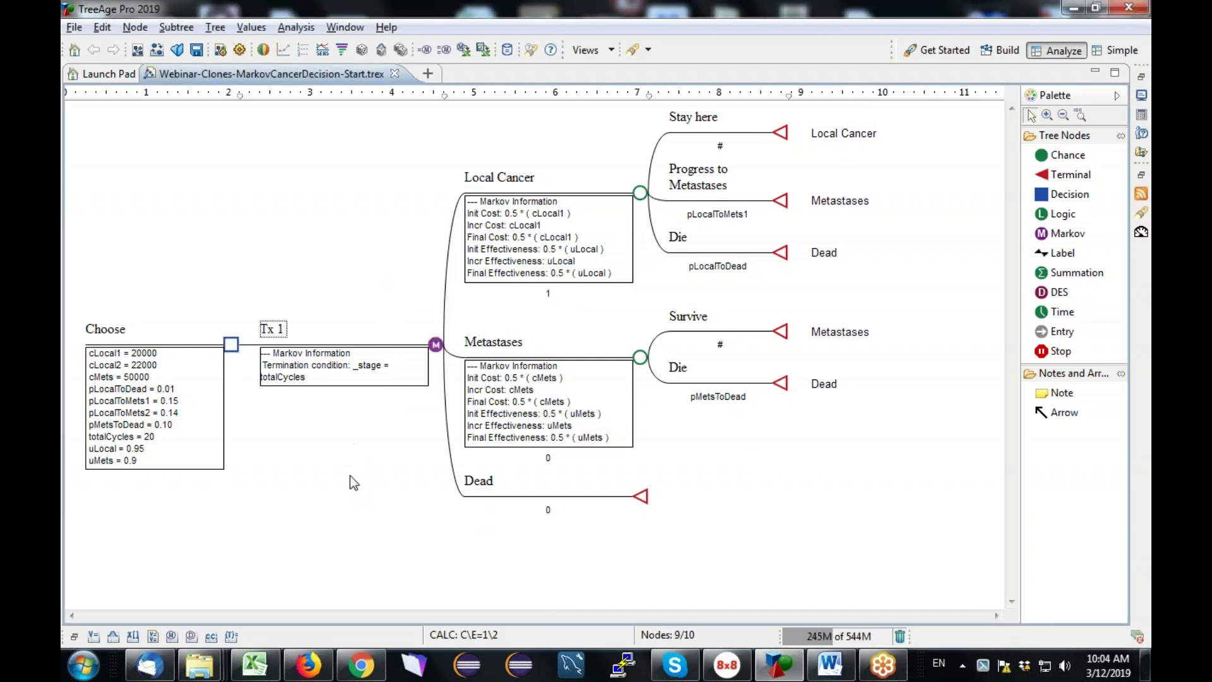
click(640, 193)
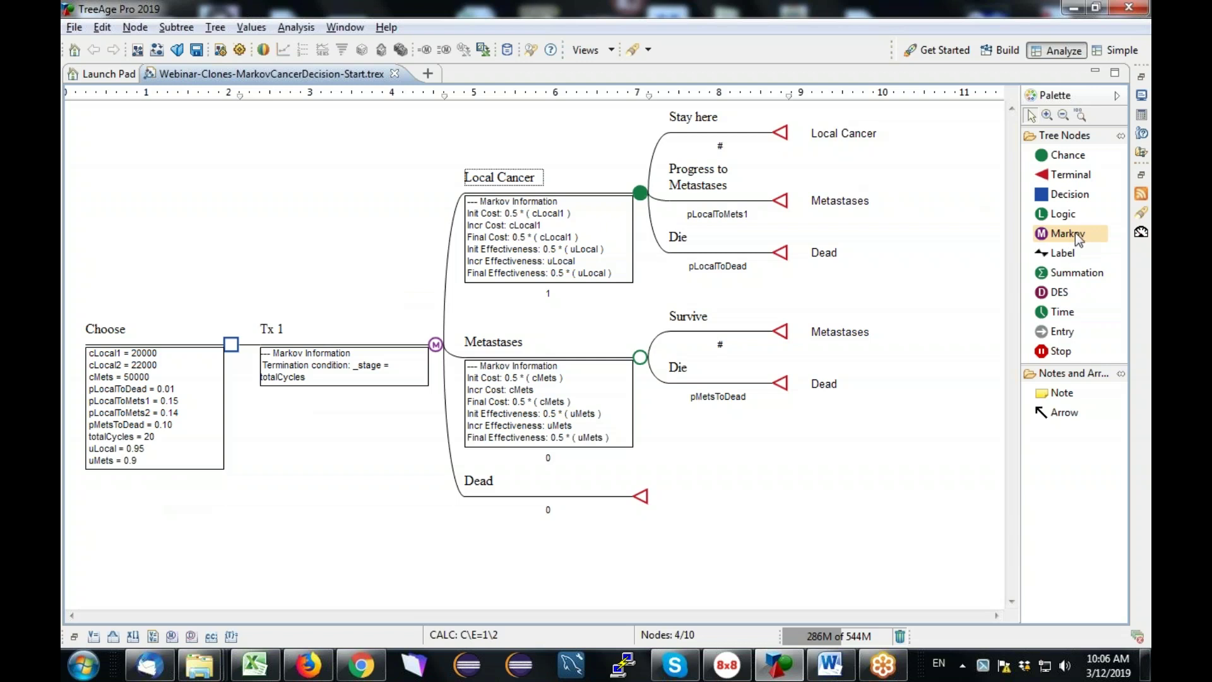
drag(1075, 232, 344, 401)
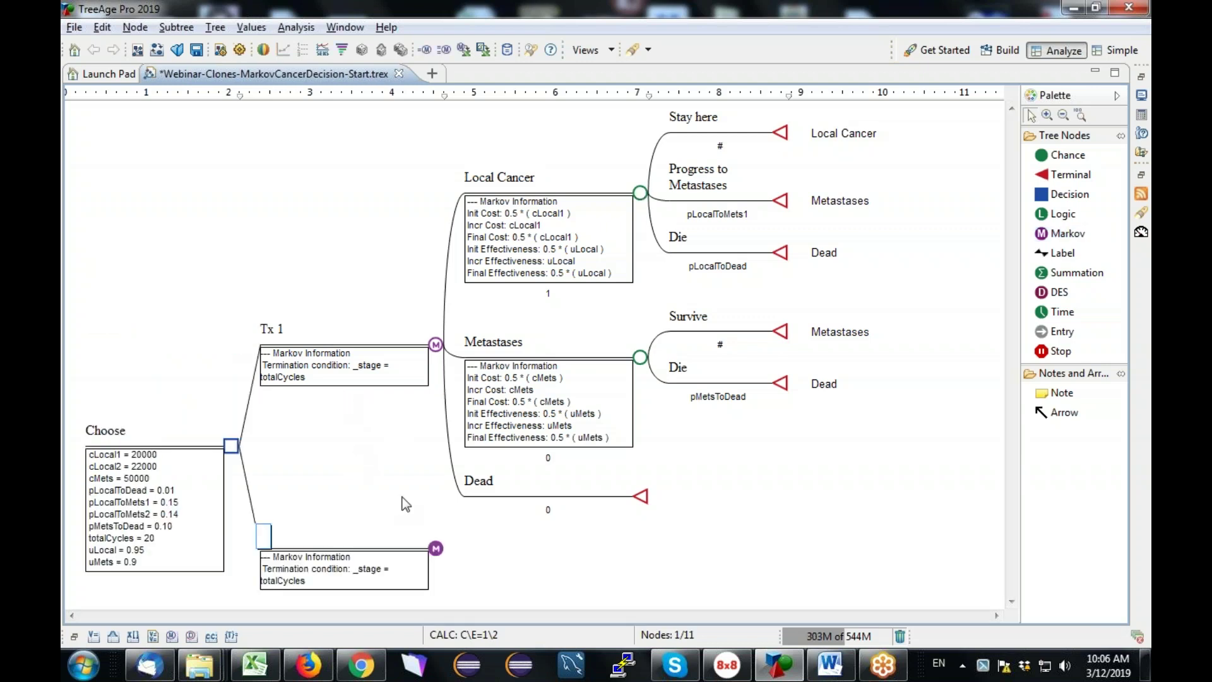
text(Tx 2)
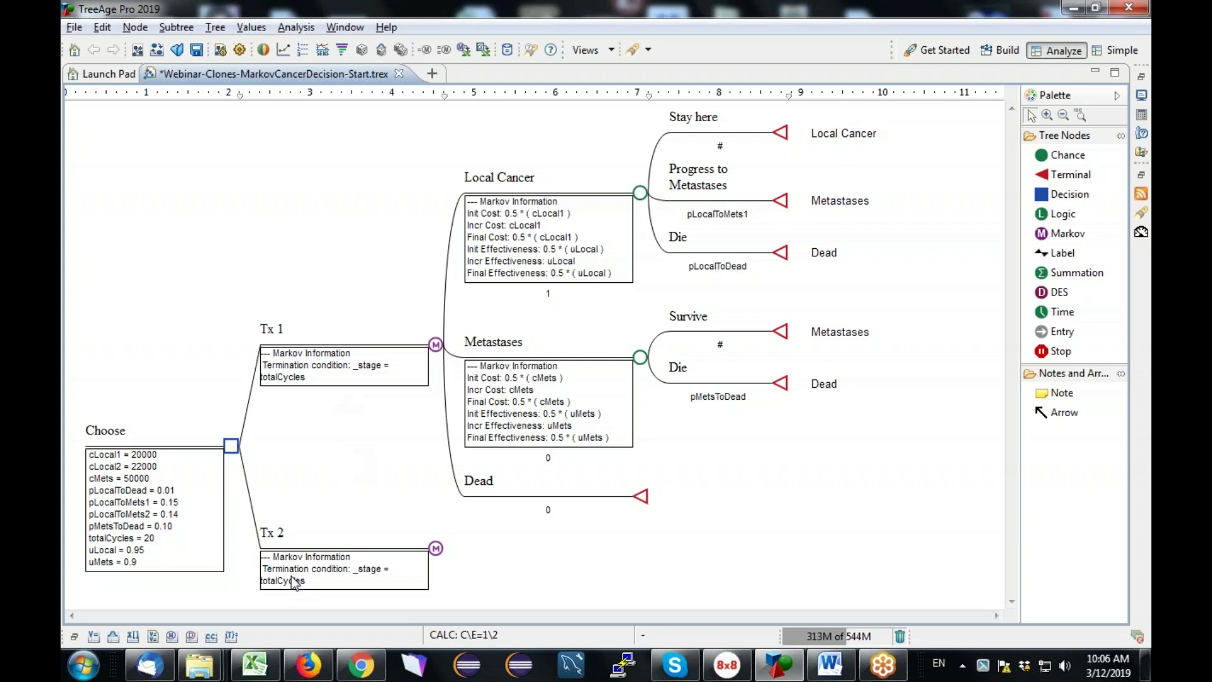
drag(942, 108, 398, 537)
click(437, 549)
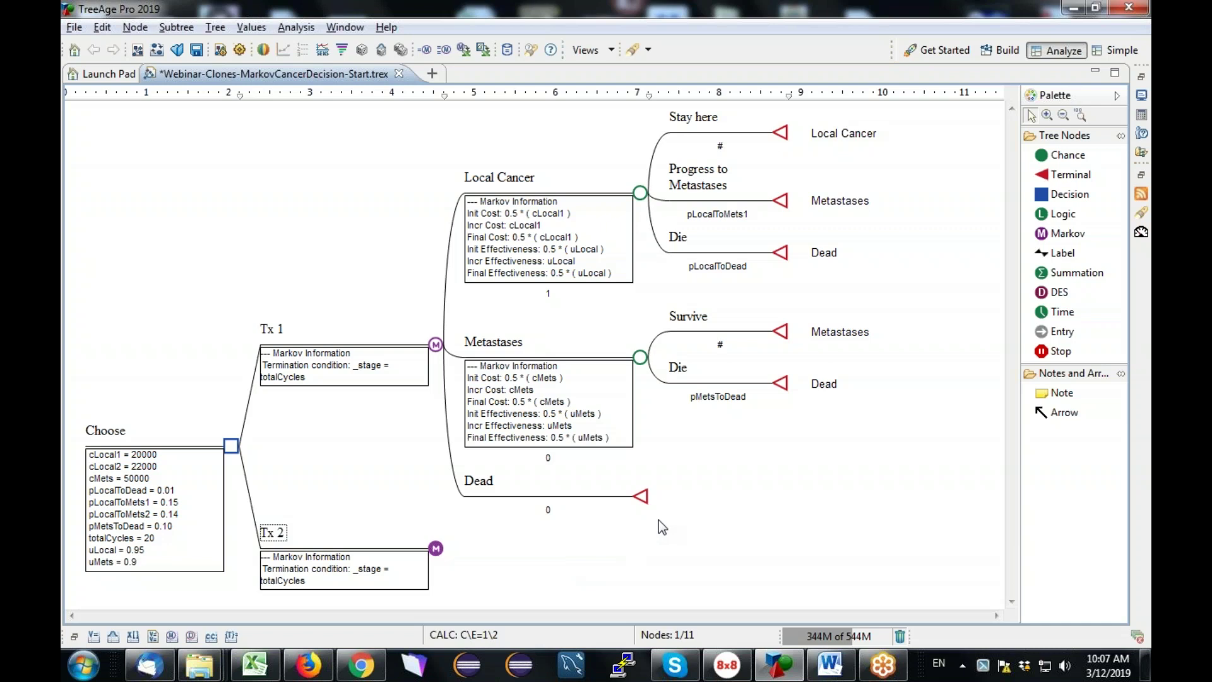
- Turn Tx 1's Markov subtree into a clone master named 'Markov' via Subtree > Create Clone Master
click(436, 345)
click(176, 28)
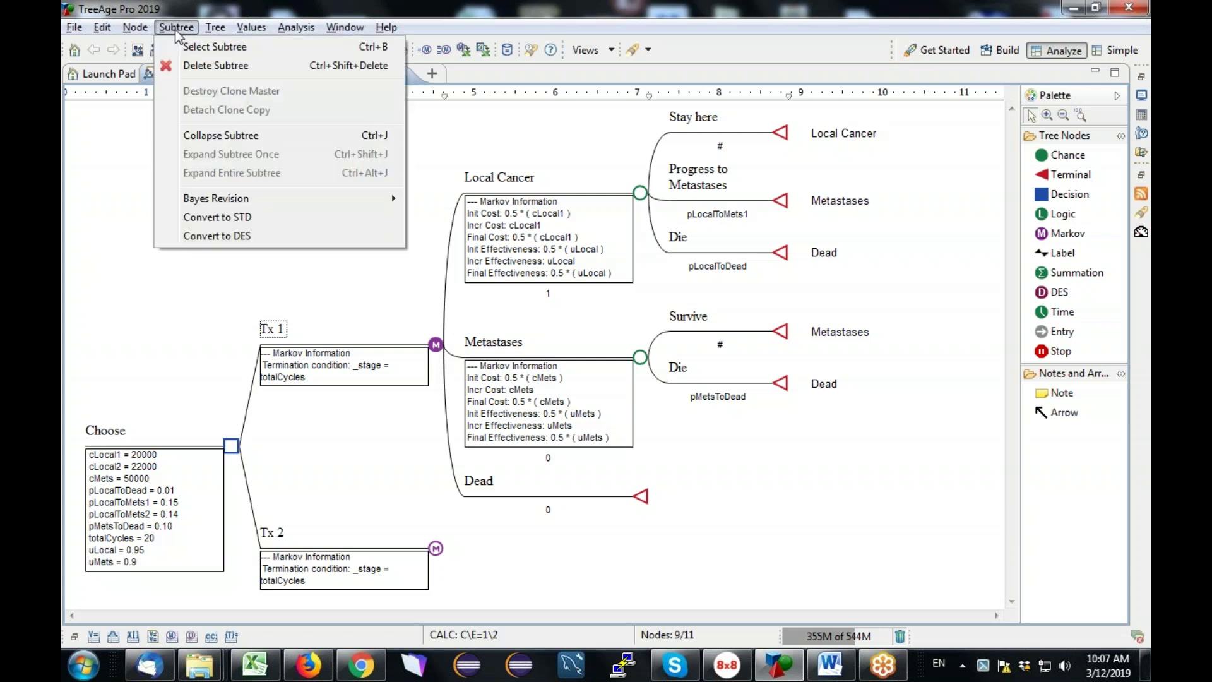
click(323, 273)
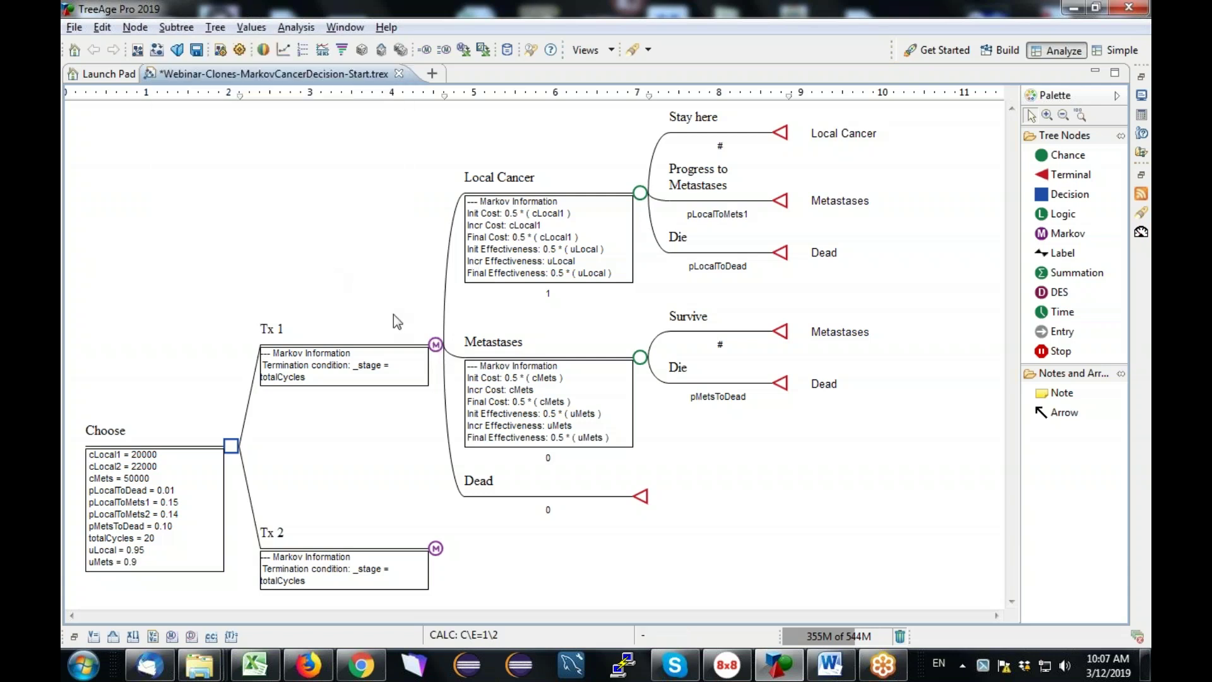
click(431, 348)
click(176, 28)
click(215, 91)
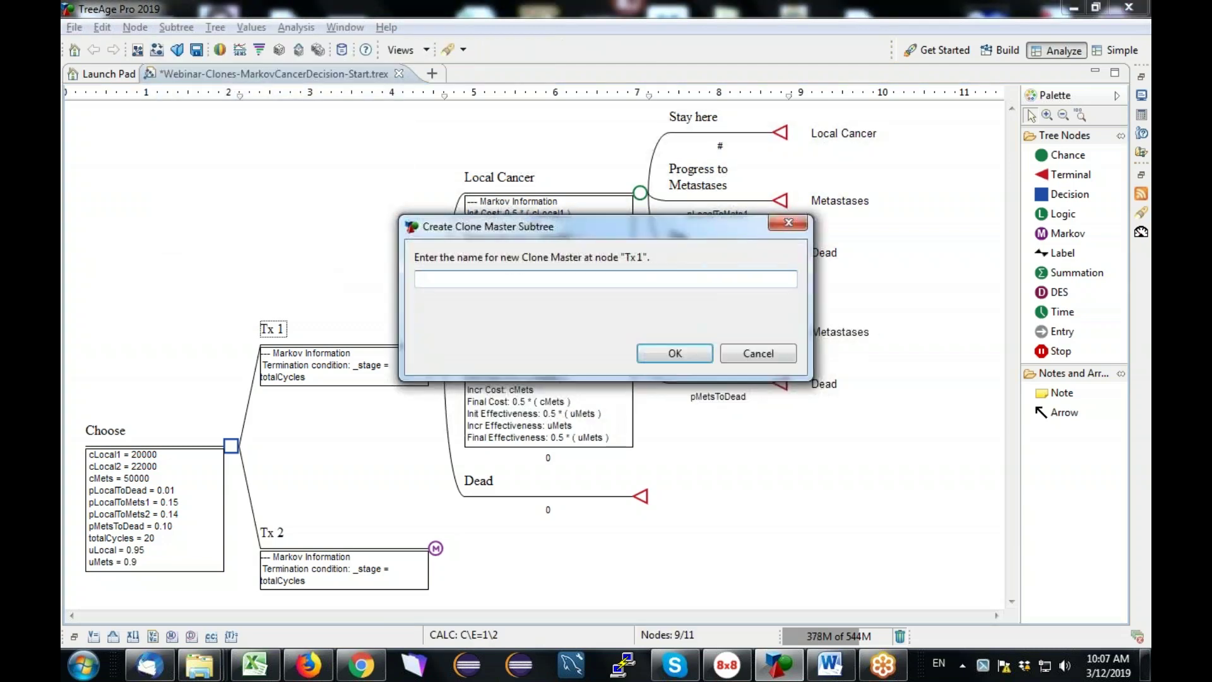
text(Markov)
click(675, 353)
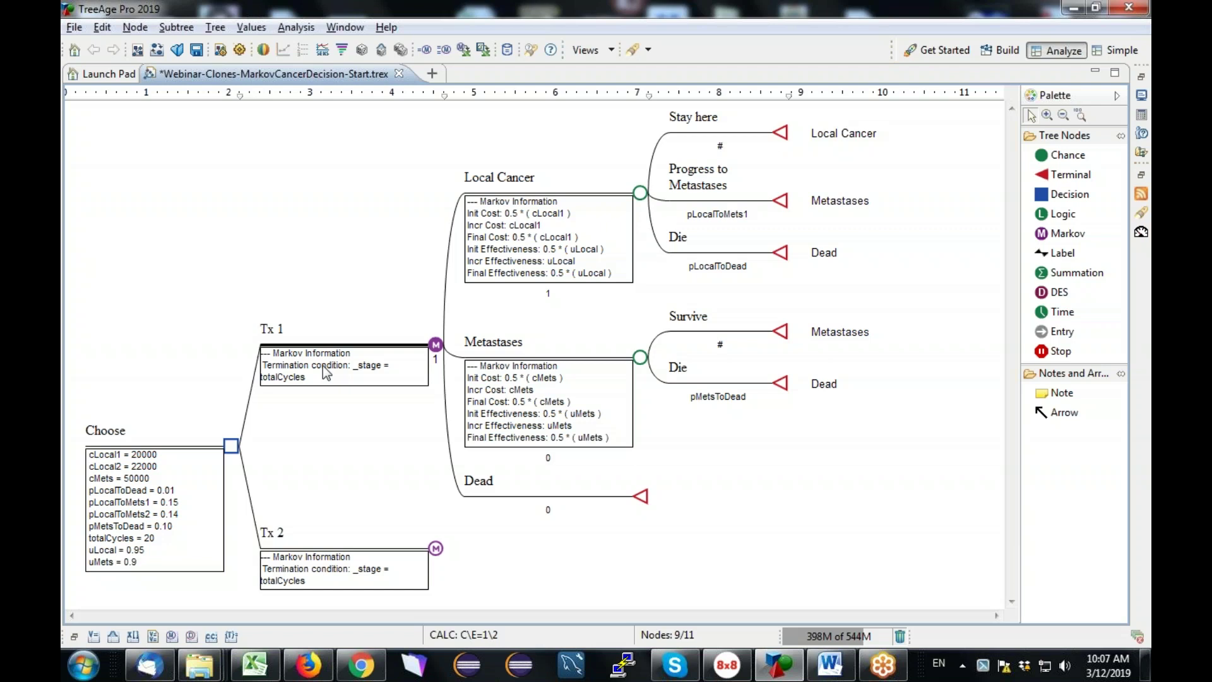
- Attach the Markov clone to the Tx 2 node
click(435, 549)
click(173, 29)
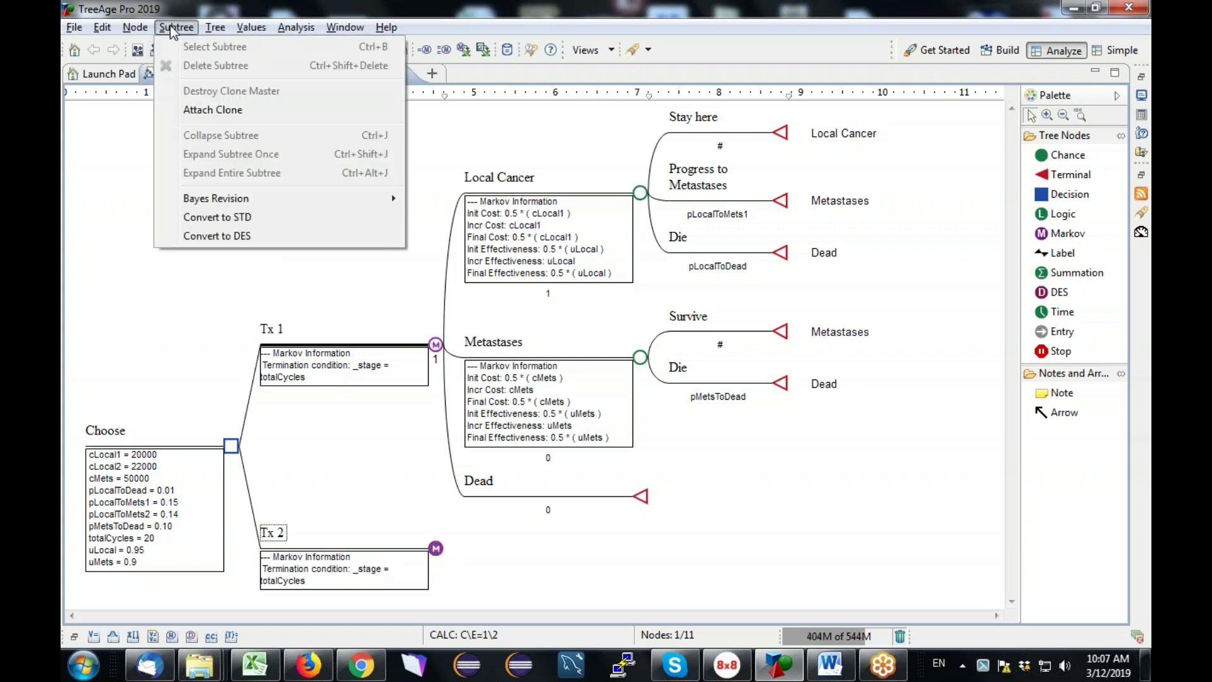
click(217, 115)
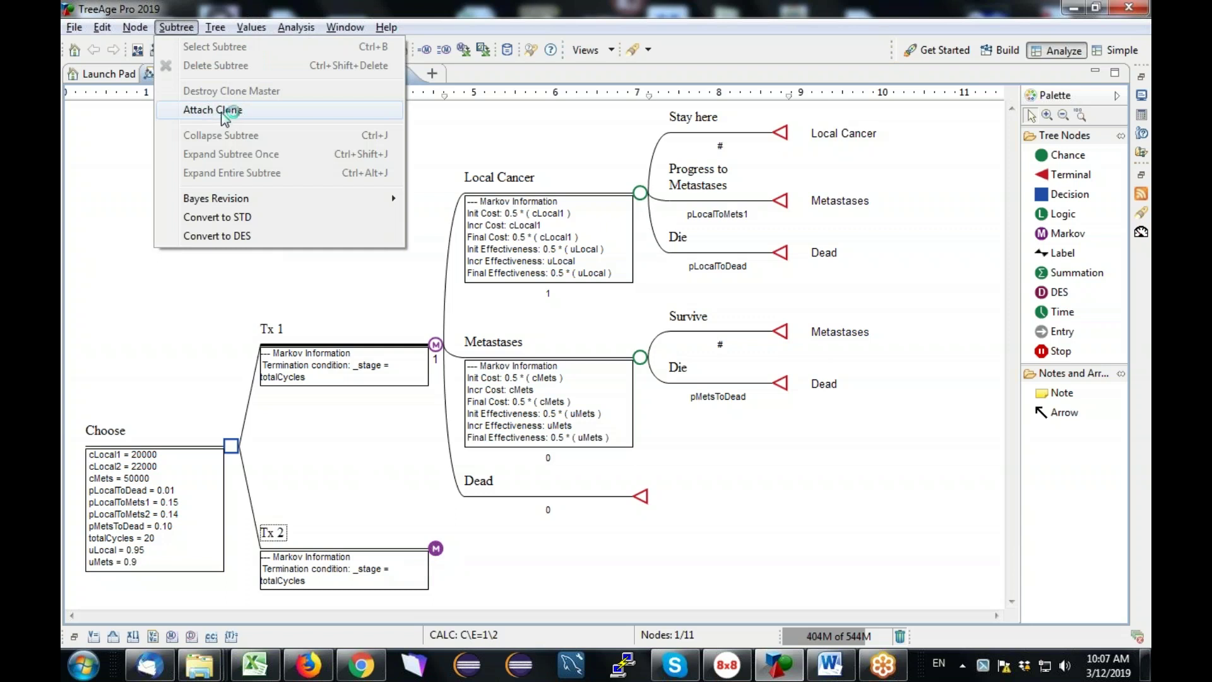
click(225, 113)
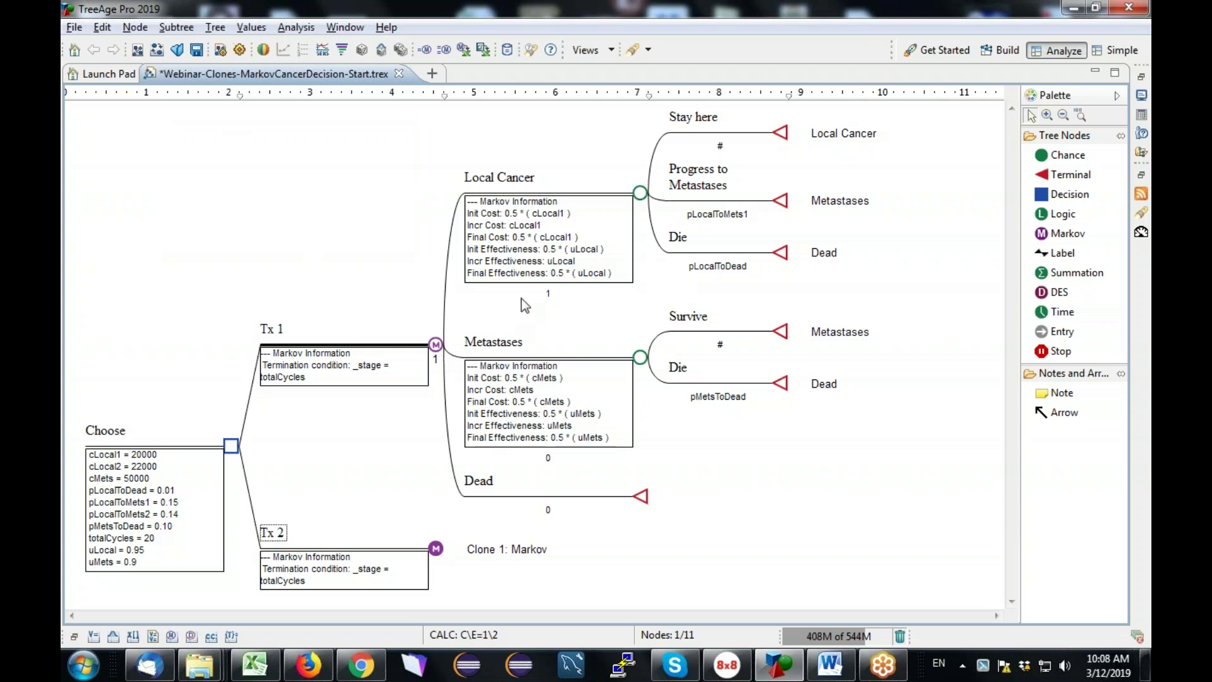
- Roll back the tree to check expected costs and QALYs, then turn rollback off
drag(915, 536, 356, 103)
click(438, 550)
click(259, 53)
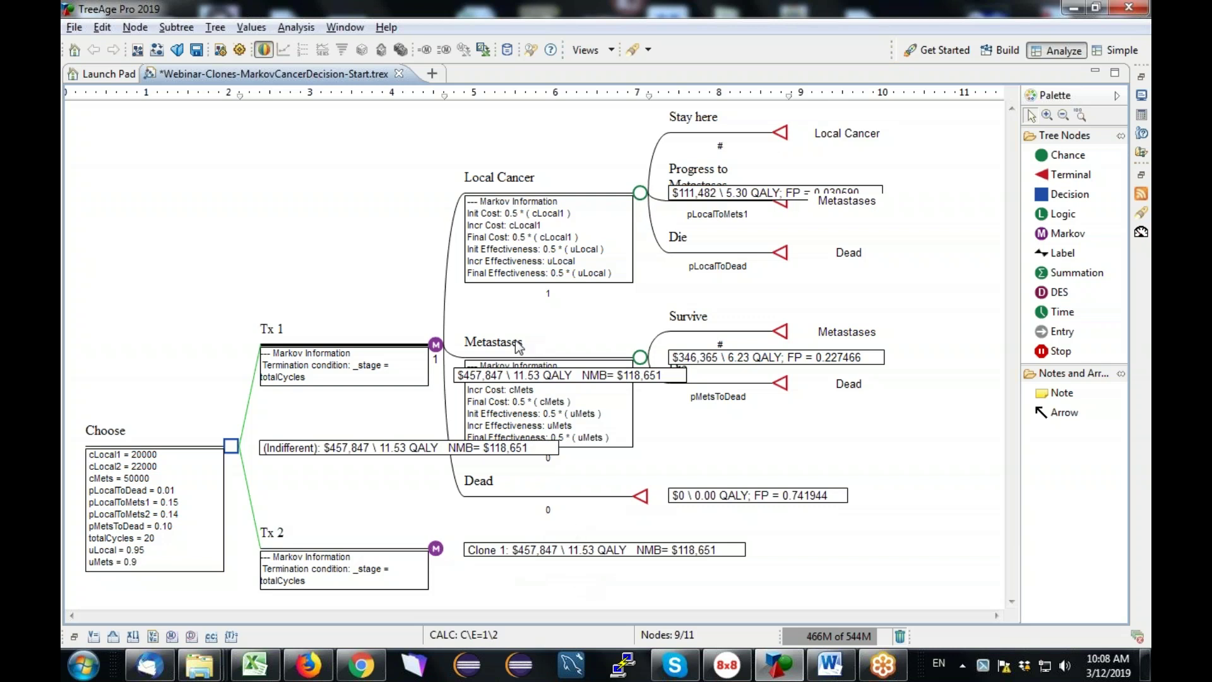
click(263, 50)
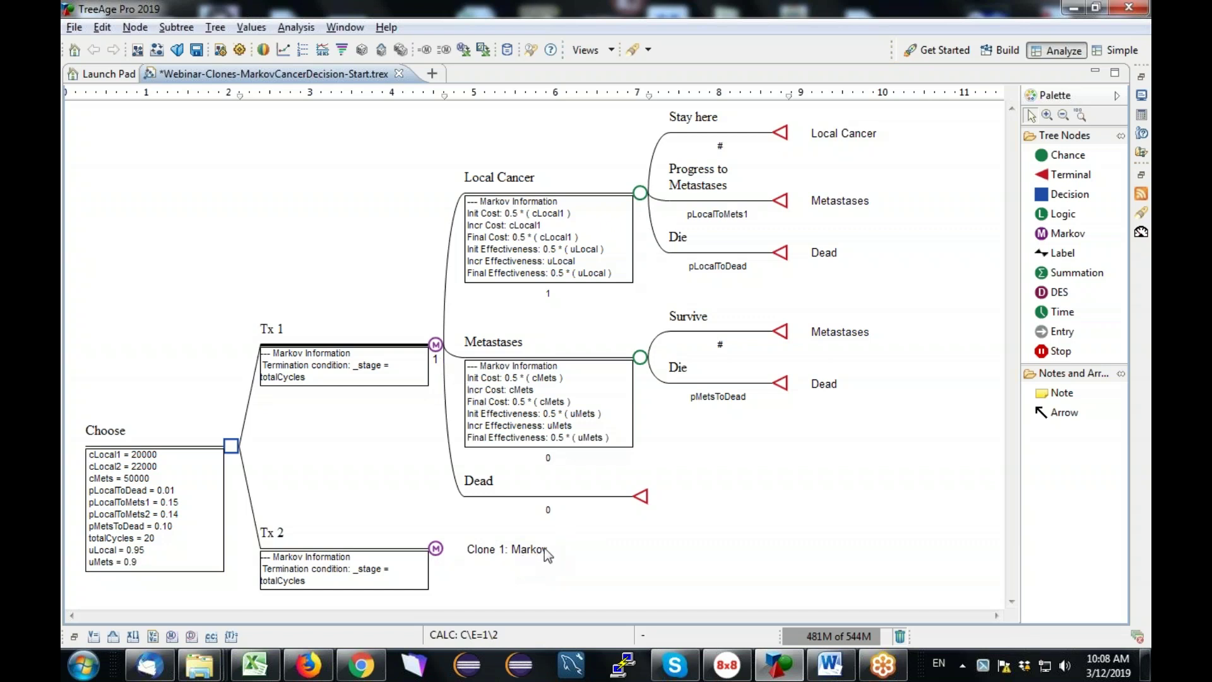
- Enable 'Show clone-copy subtrees' under Tree Preferences > Display > Tree Editing/Layout and apply
click(437, 549)
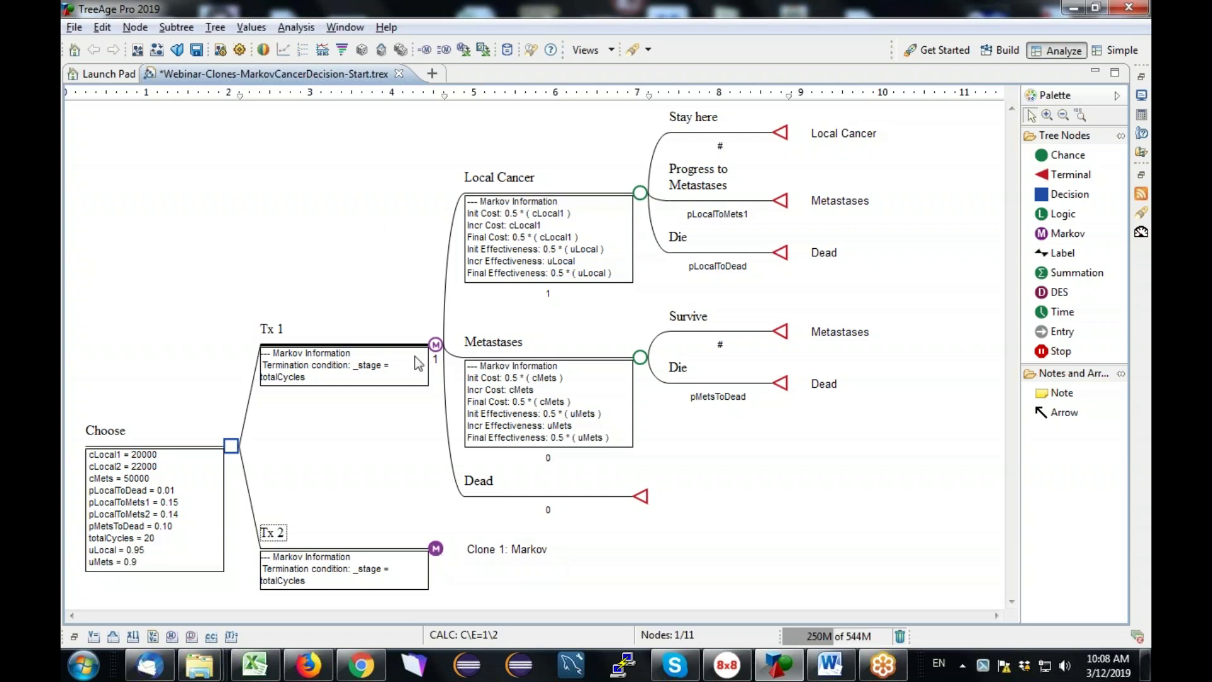
click(215, 28)
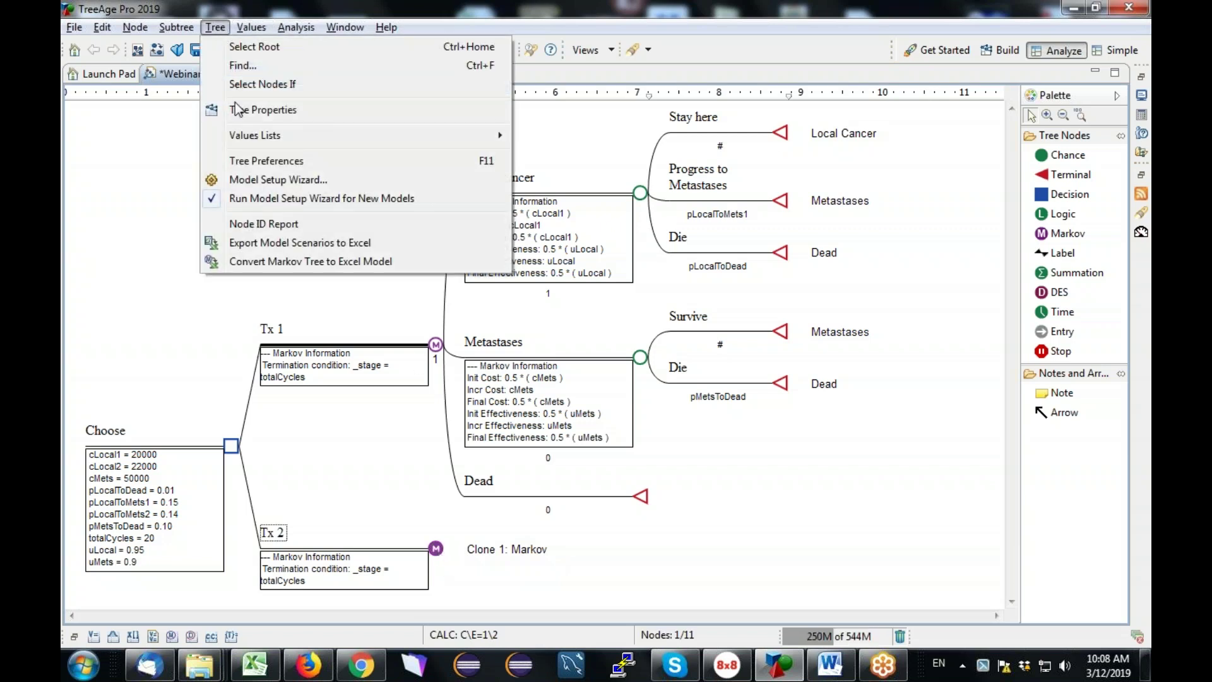
click(254, 161)
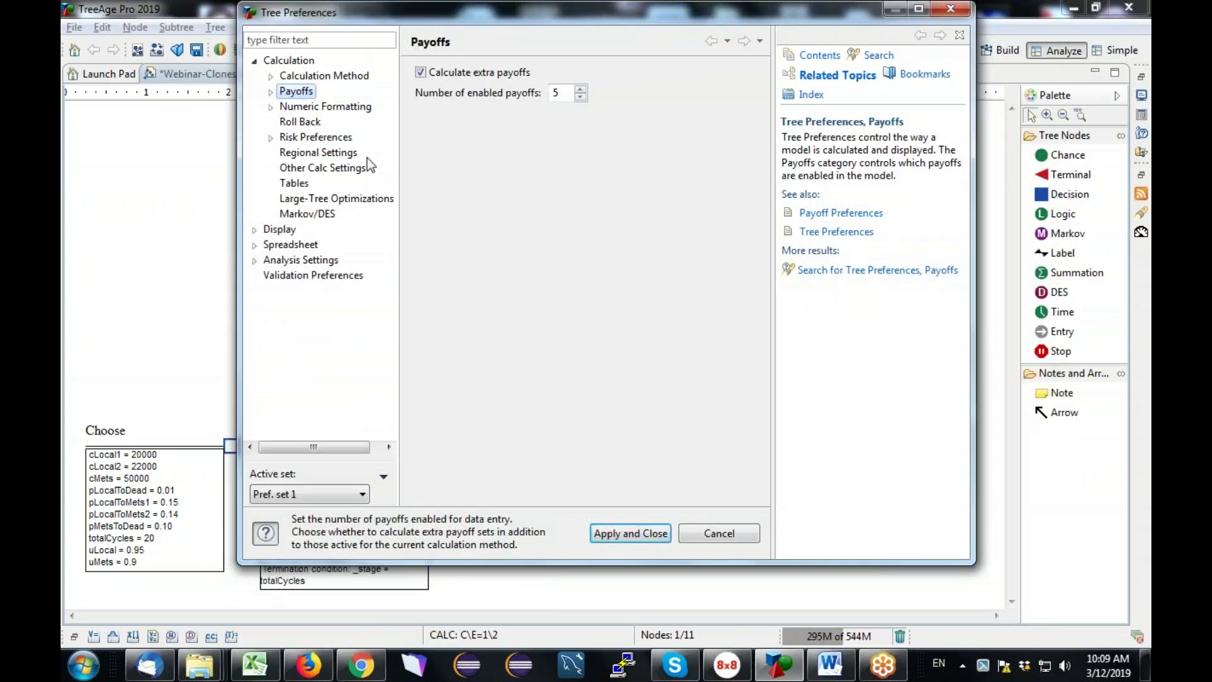
click(255, 230)
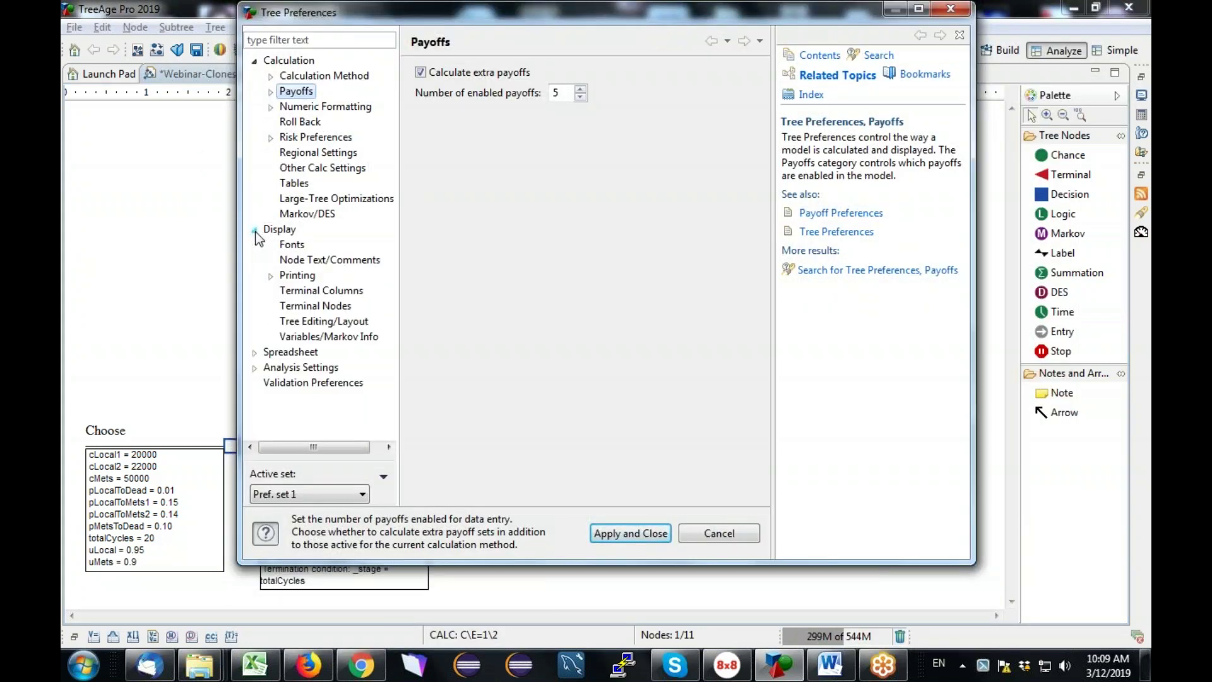
click(324, 322)
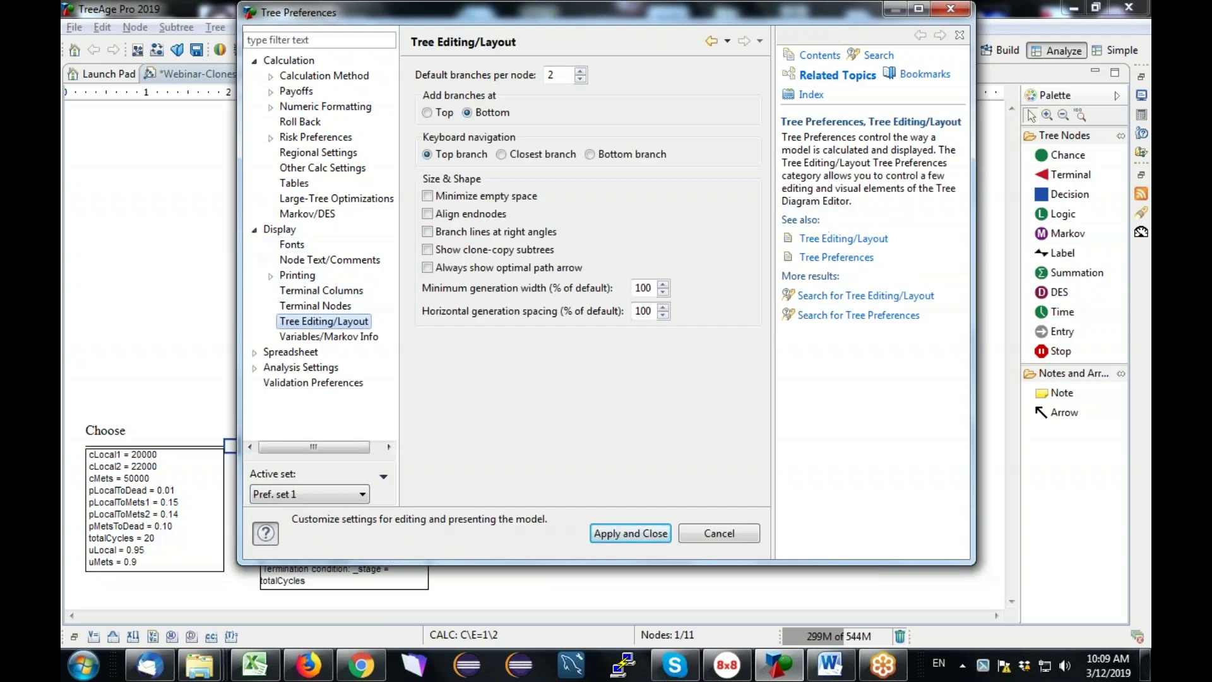
click(428, 250)
click(625, 539)
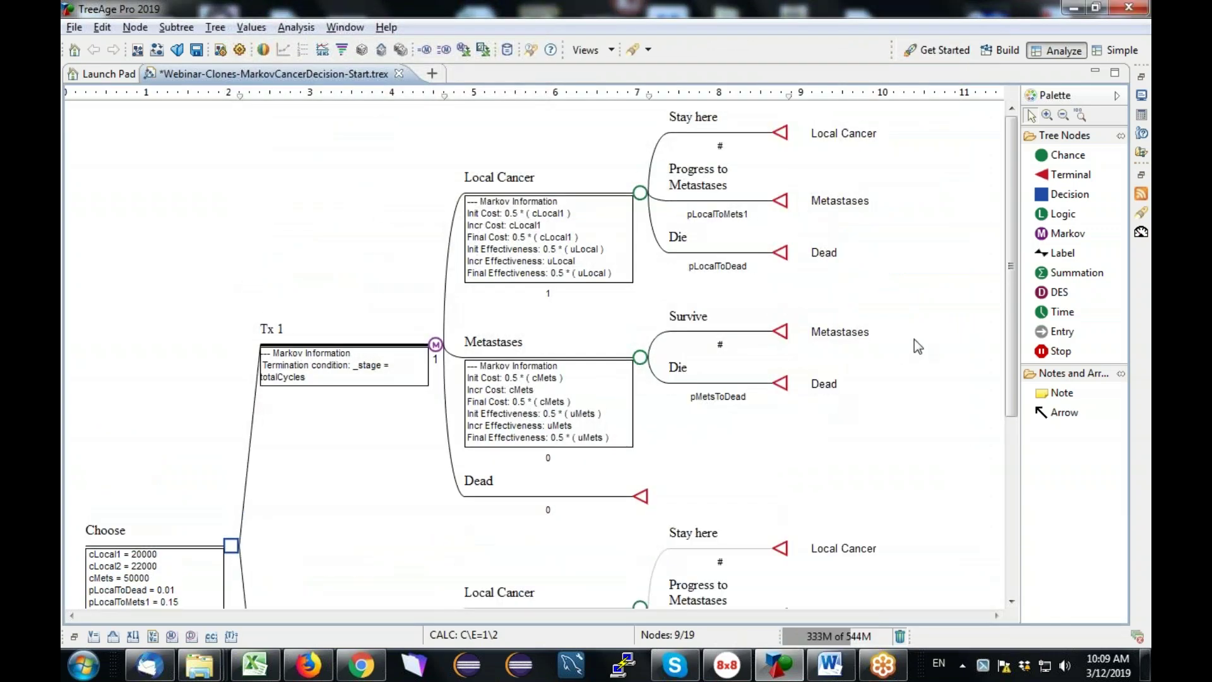
- Expand the copied Metastases node under Tx 2 to show its Survive/Die branches
drag(1014, 314, 1011, 459)
click(659, 504)
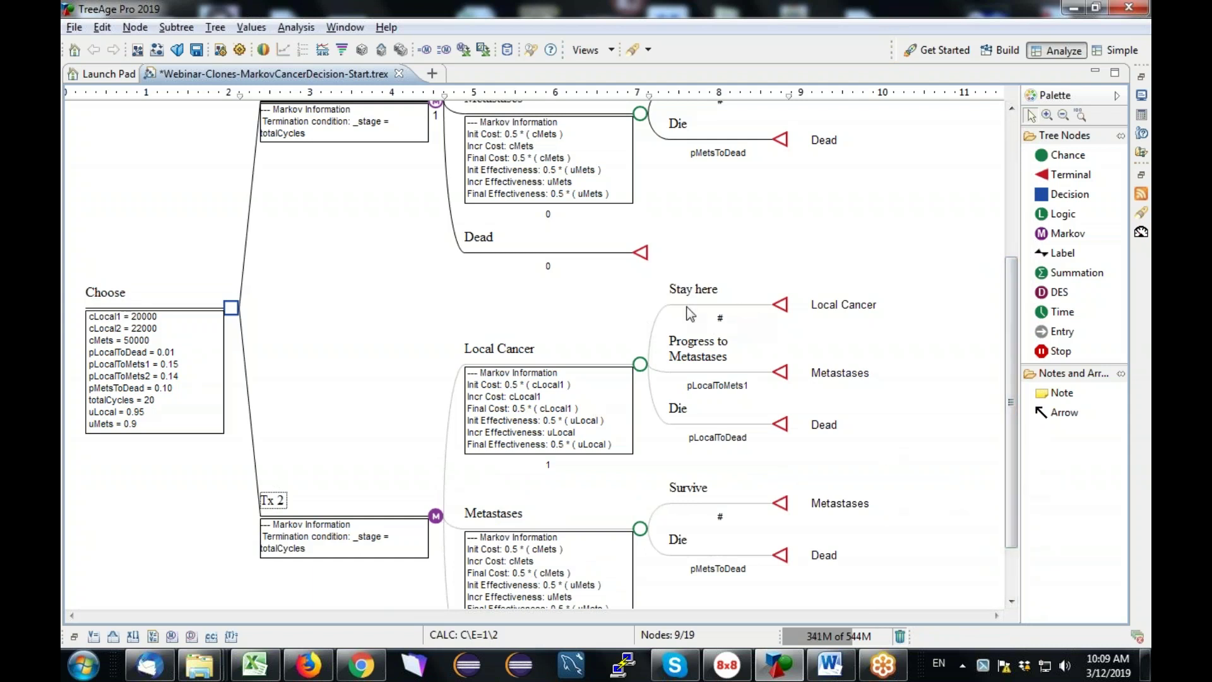
drag(1011, 413, 997, 331)
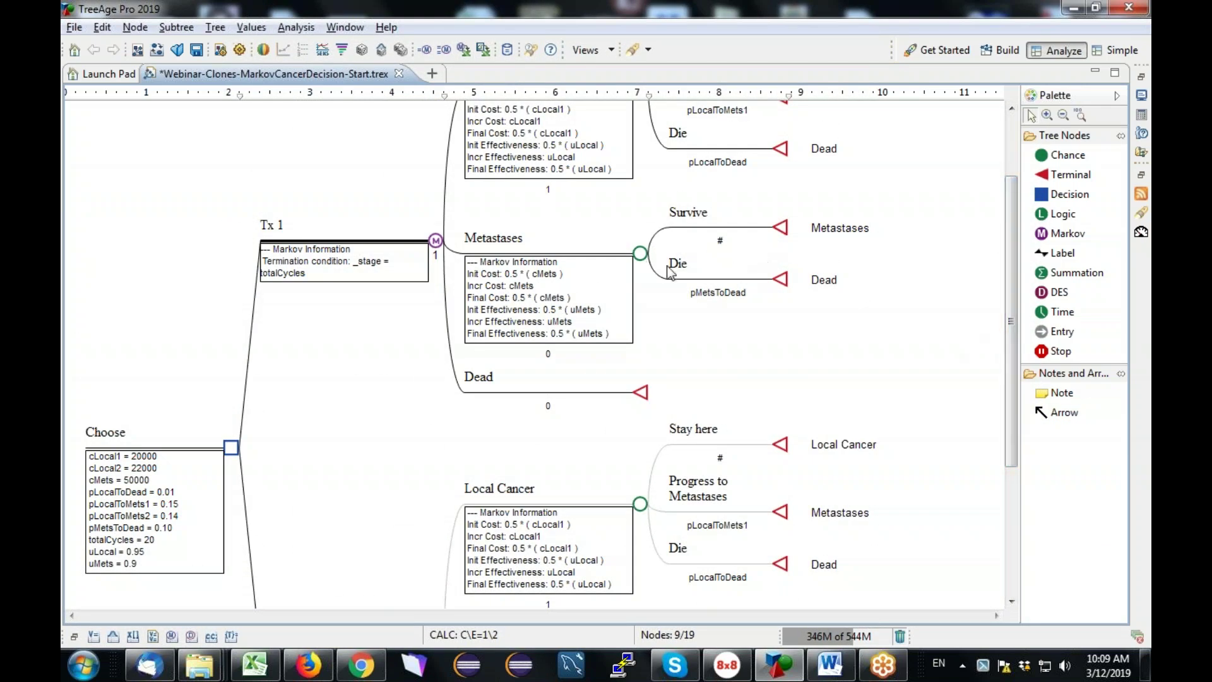
- Delete the empty 'Enter label' branch added to Tx 1's Metastases chance node
double_click(641, 254)
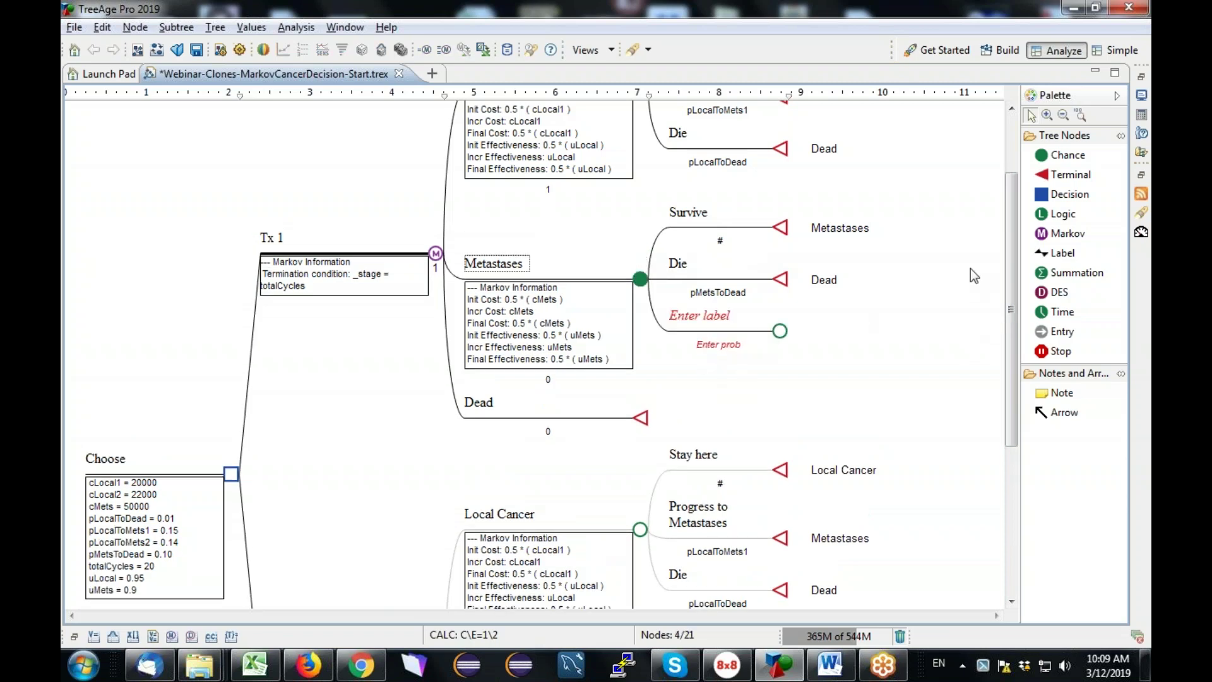
drag(1010, 259, 1009, 404)
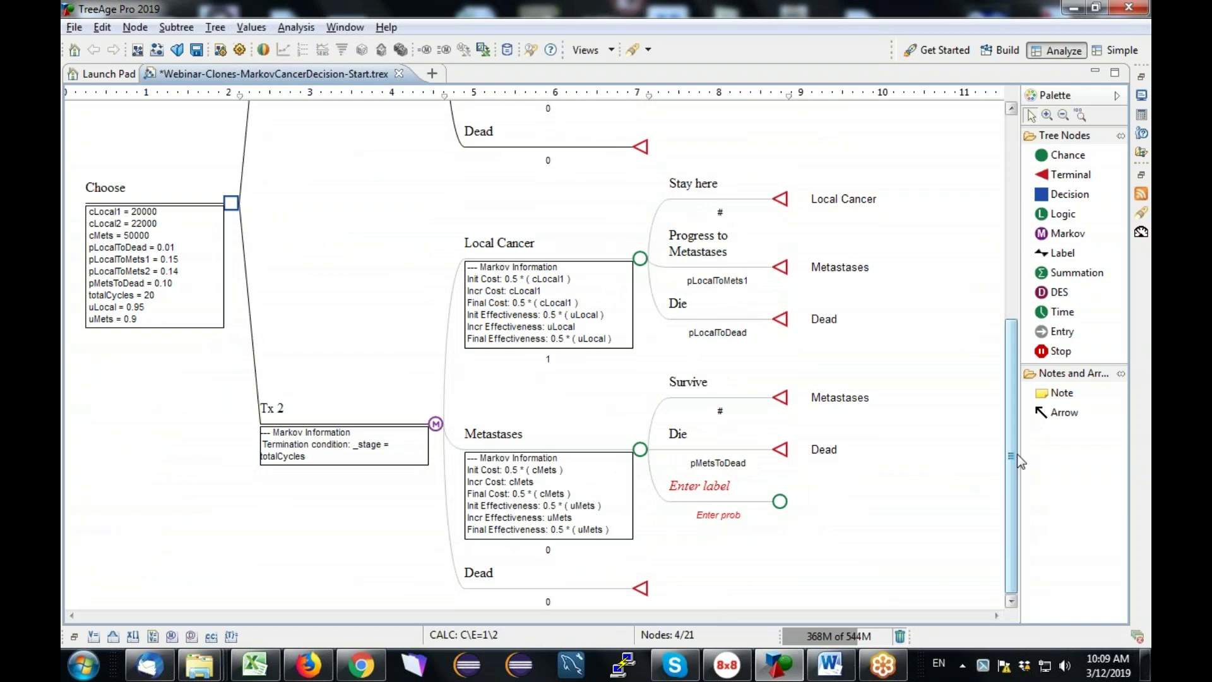
drag(1017, 454, 1005, 327)
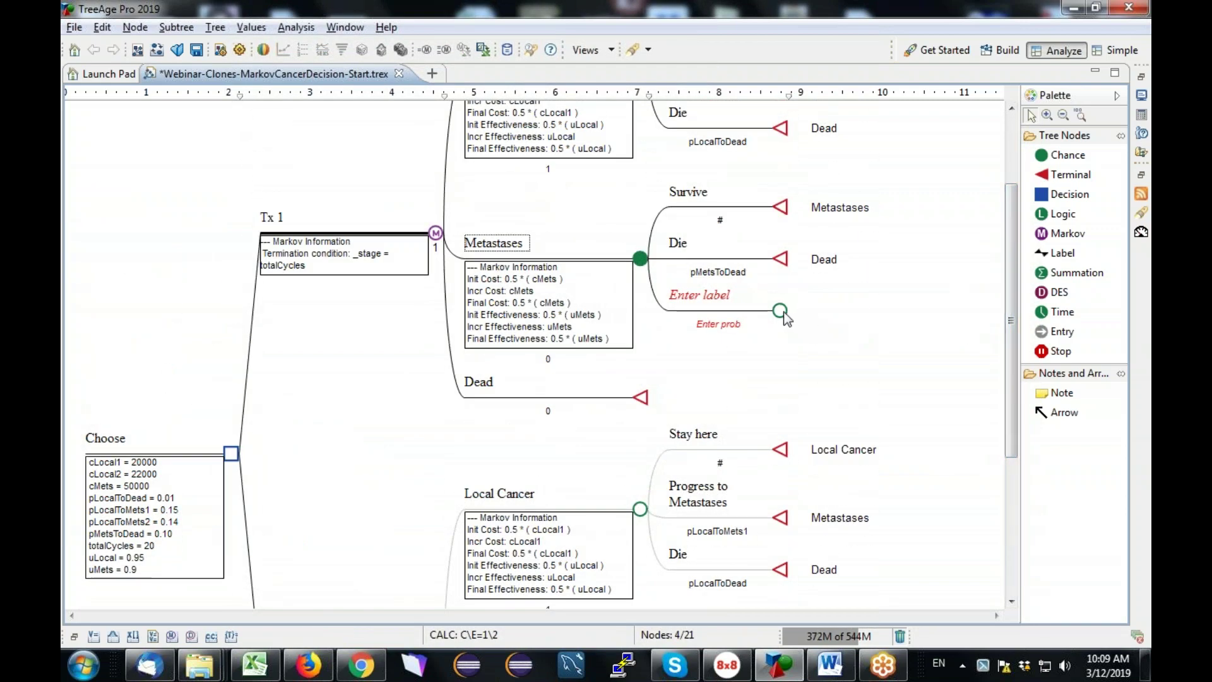
click(781, 311)
right_click(782, 316)
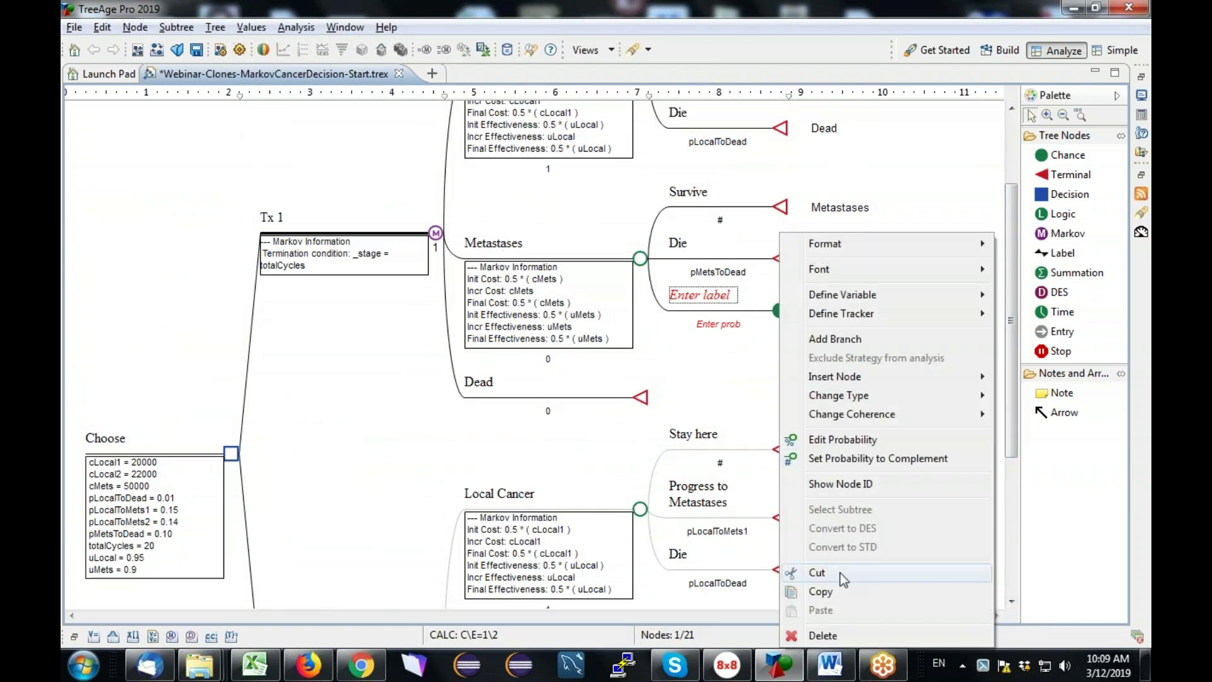
click(821, 636)
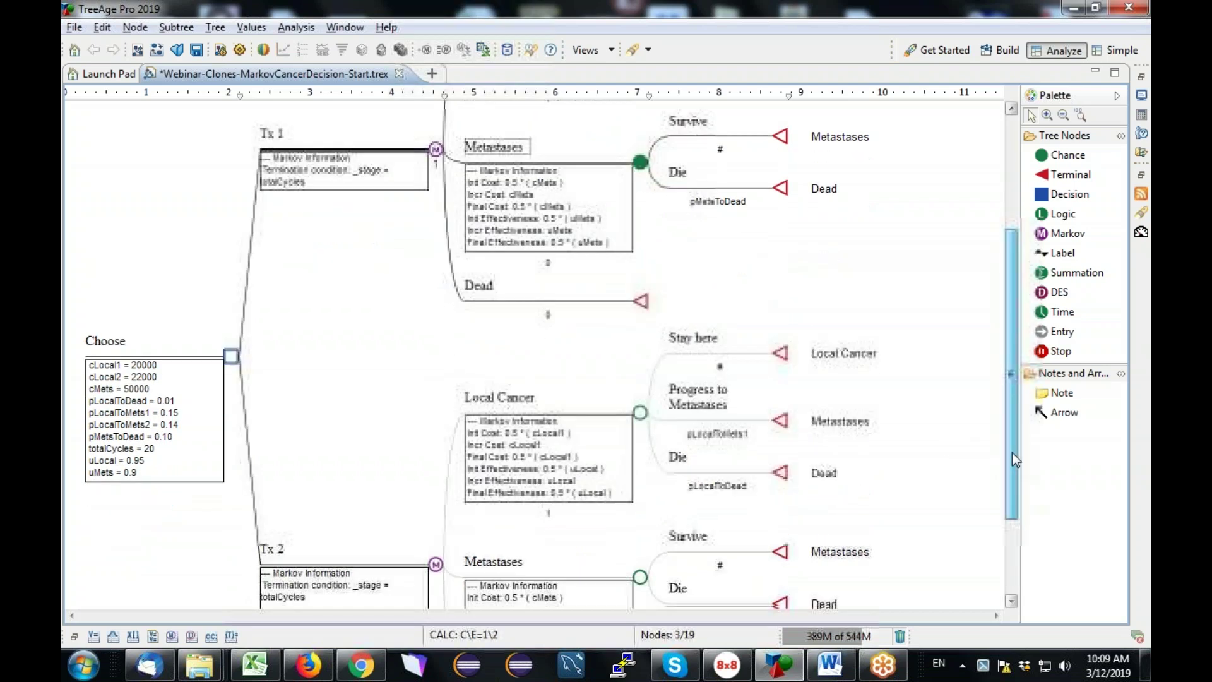
drag(1013, 452, 1009, 476)
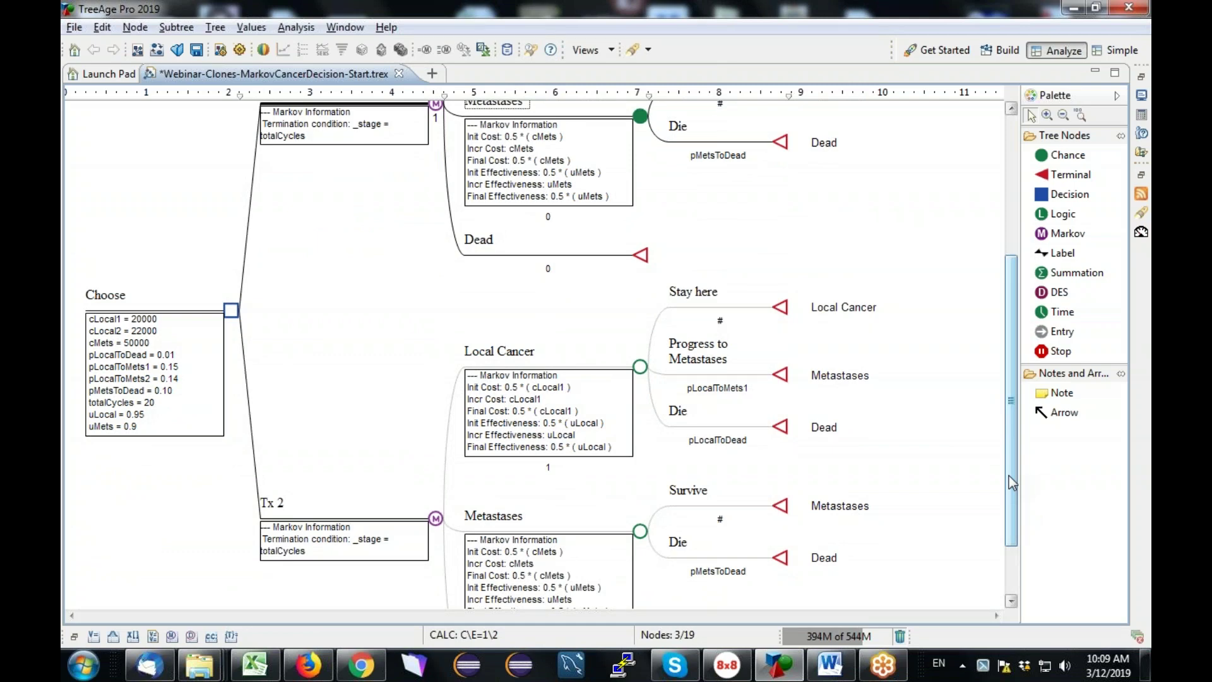
- Turn off 'Show clone-copy subtrees' so Tx 2 collapses to 'Clone 1: Markov'
click(217, 30)
click(265, 161)
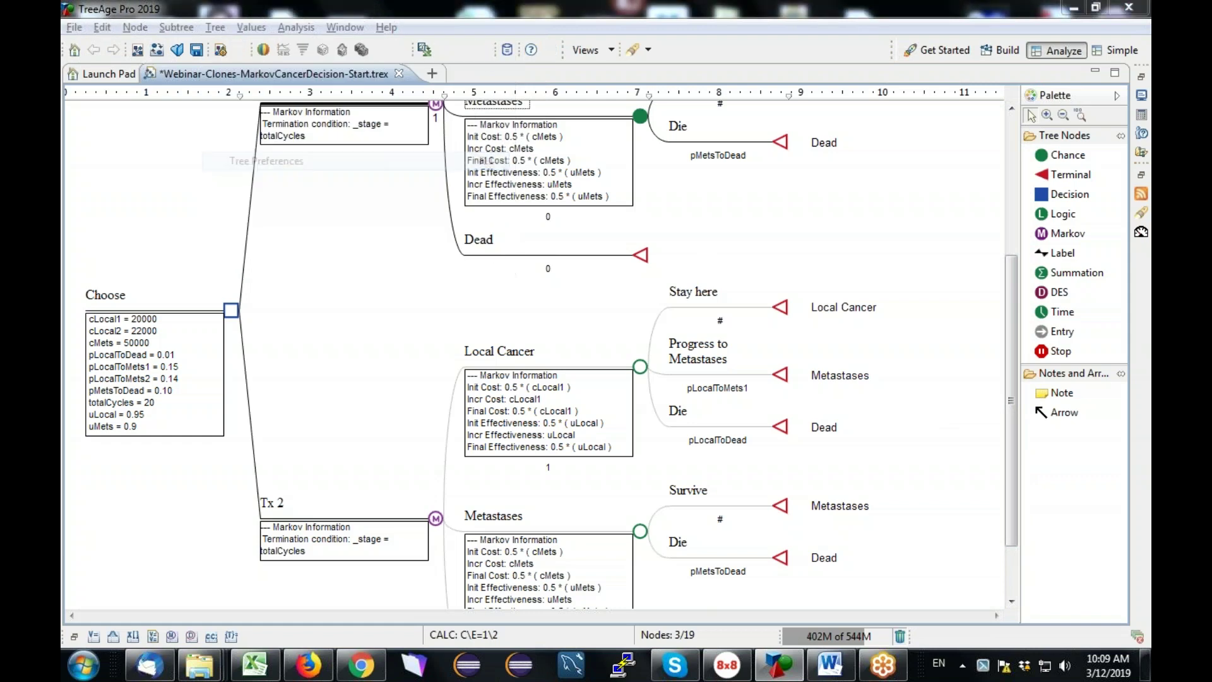
click(428, 250)
click(632, 533)
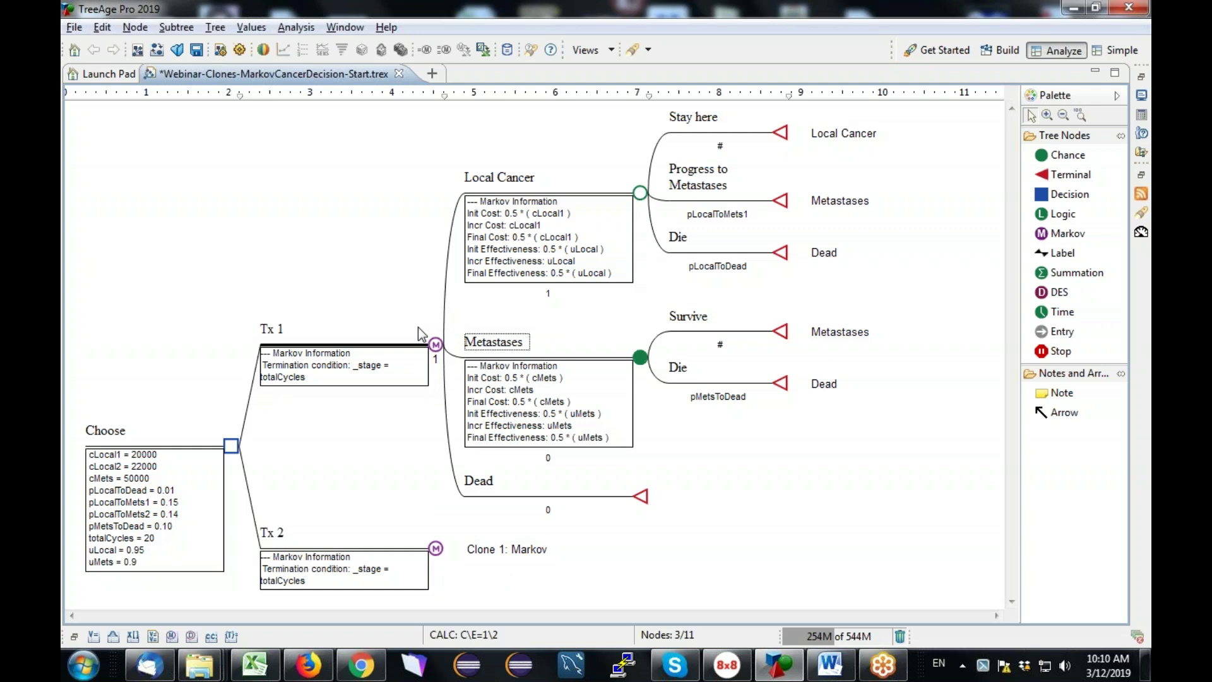
- Select the Tx 2 Markov node and restore the bottom panels to show its Markov info
click(725, 221)
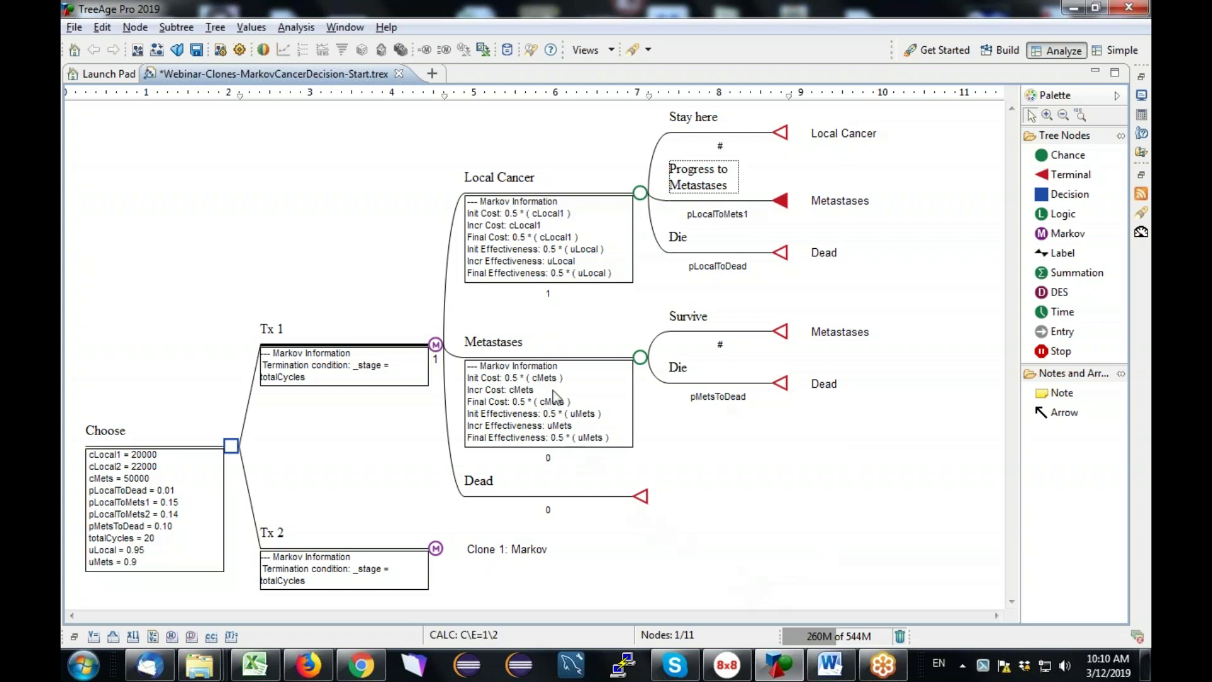
click(436, 346)
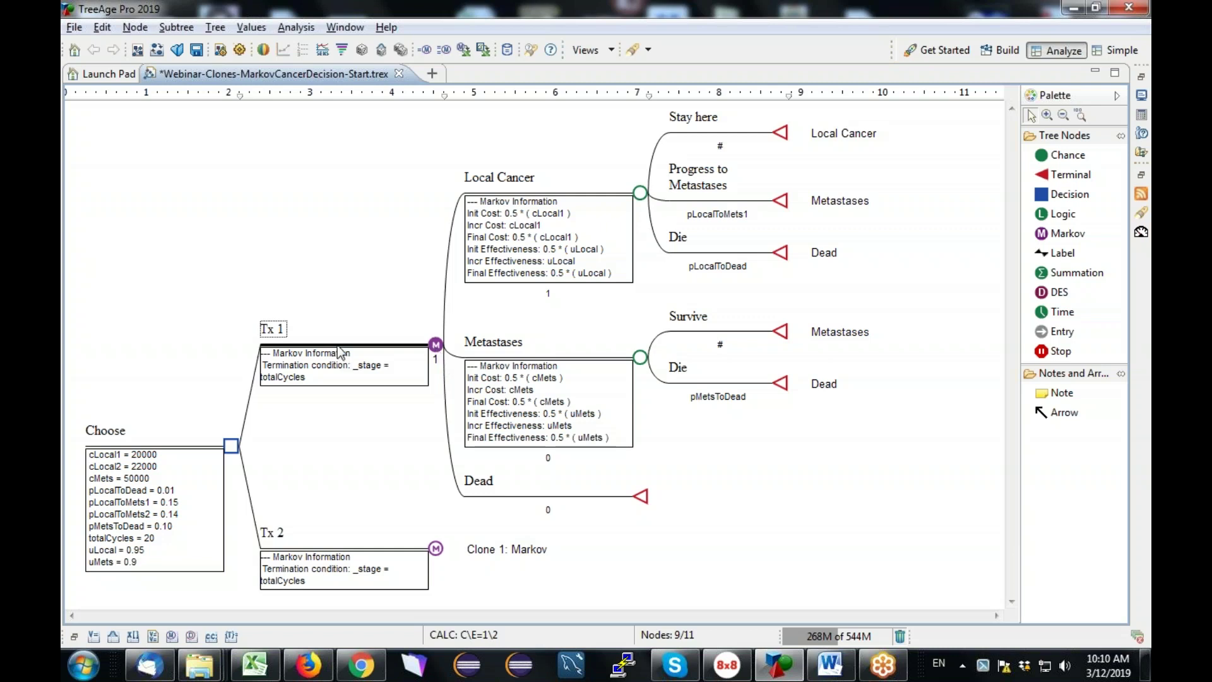
click(436, 548)
click(436, 345)
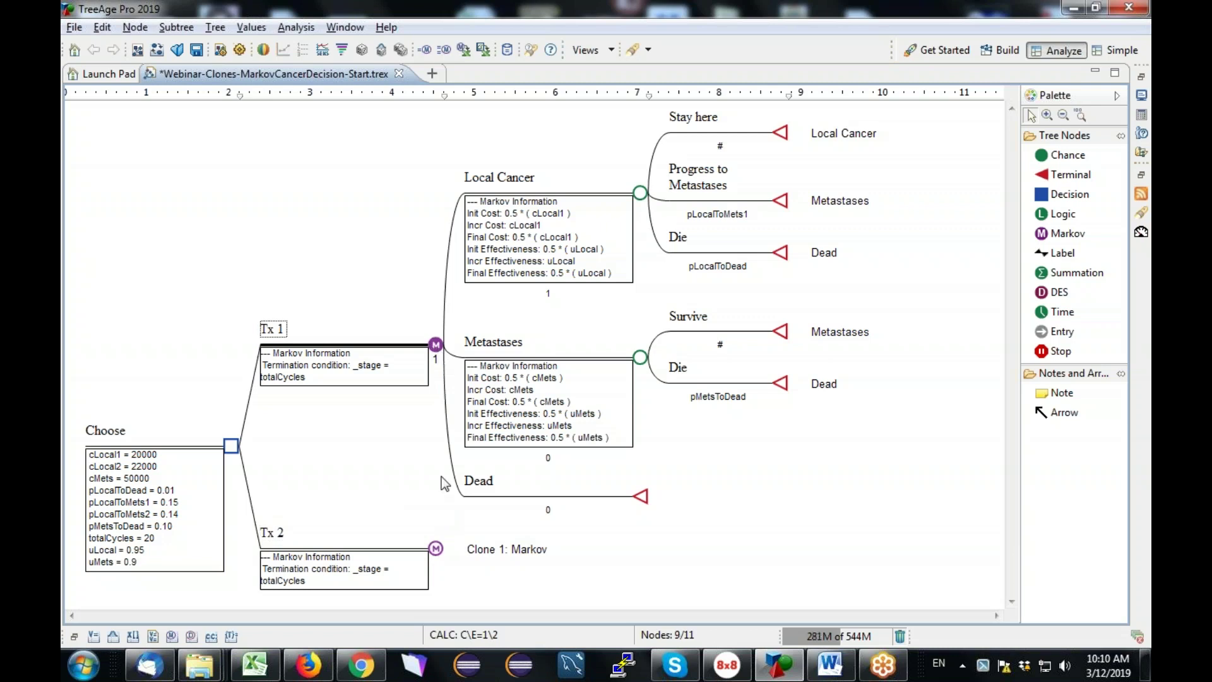
click(436, 548)
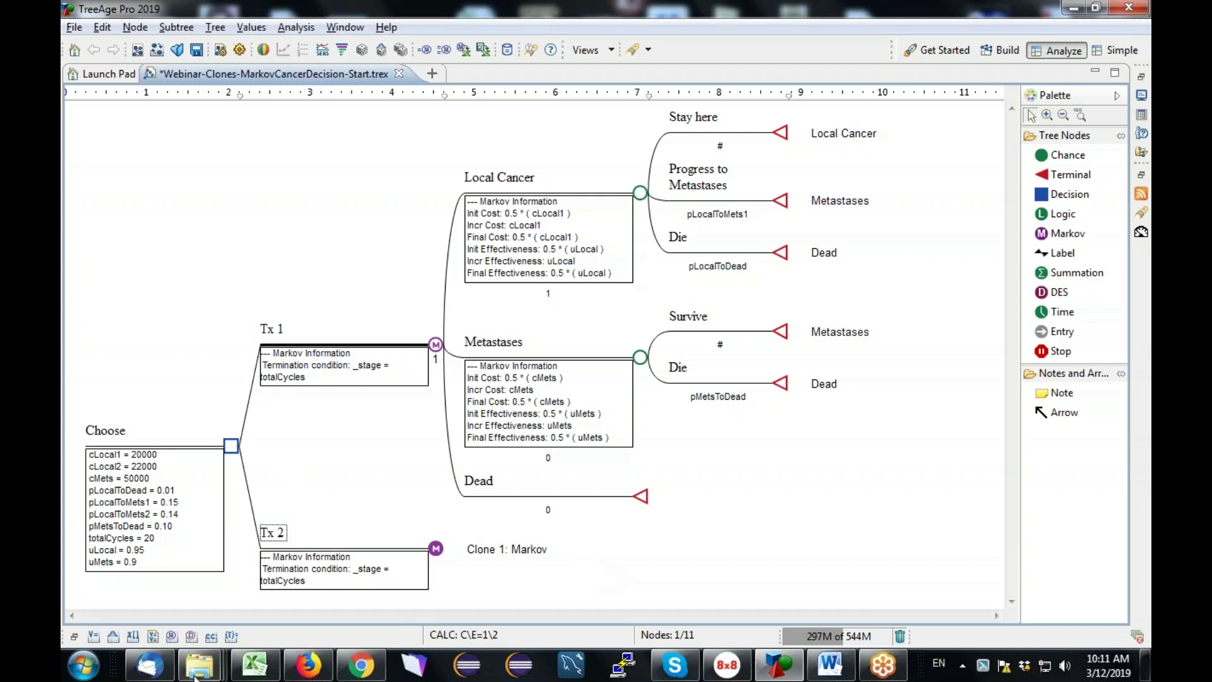
click(76, 638)
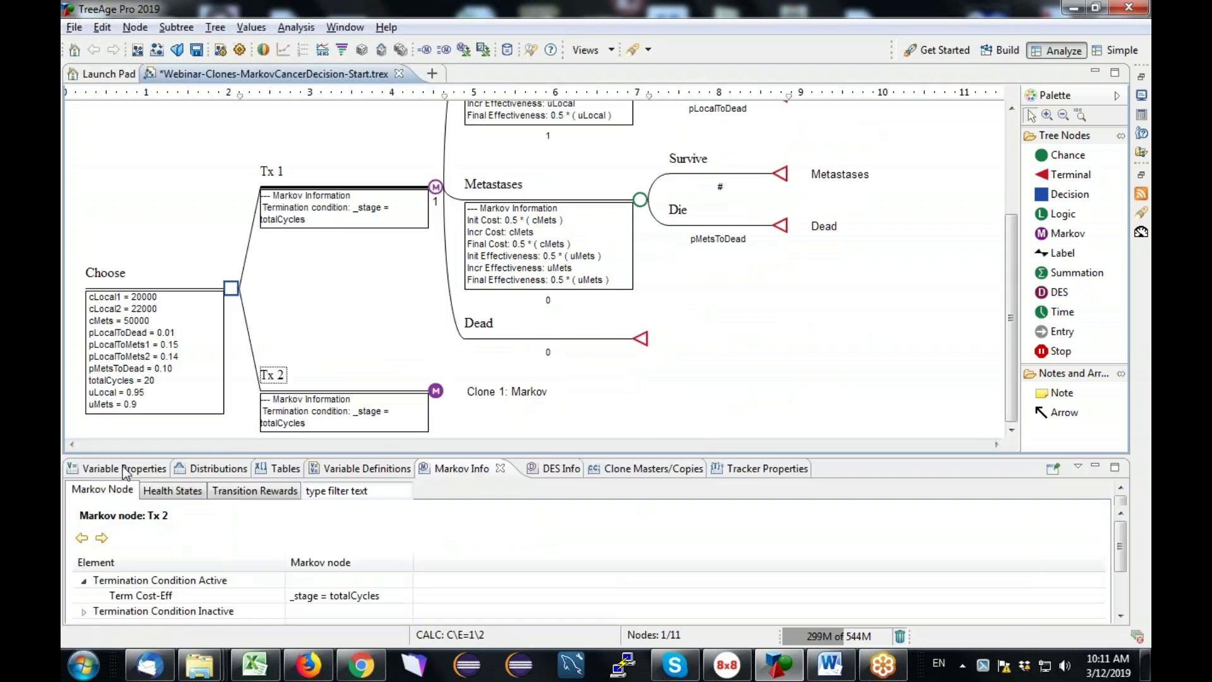
- Add a new variable named cLocal with no root definition
click(124, 469)
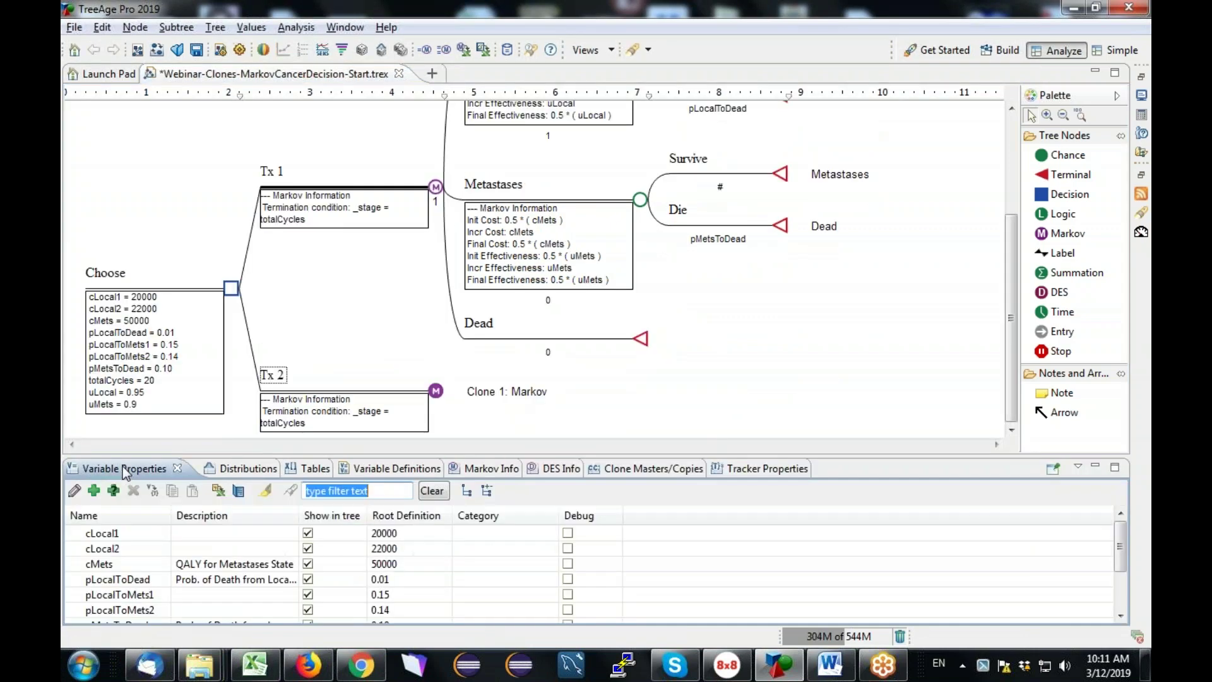
click(94, 491)
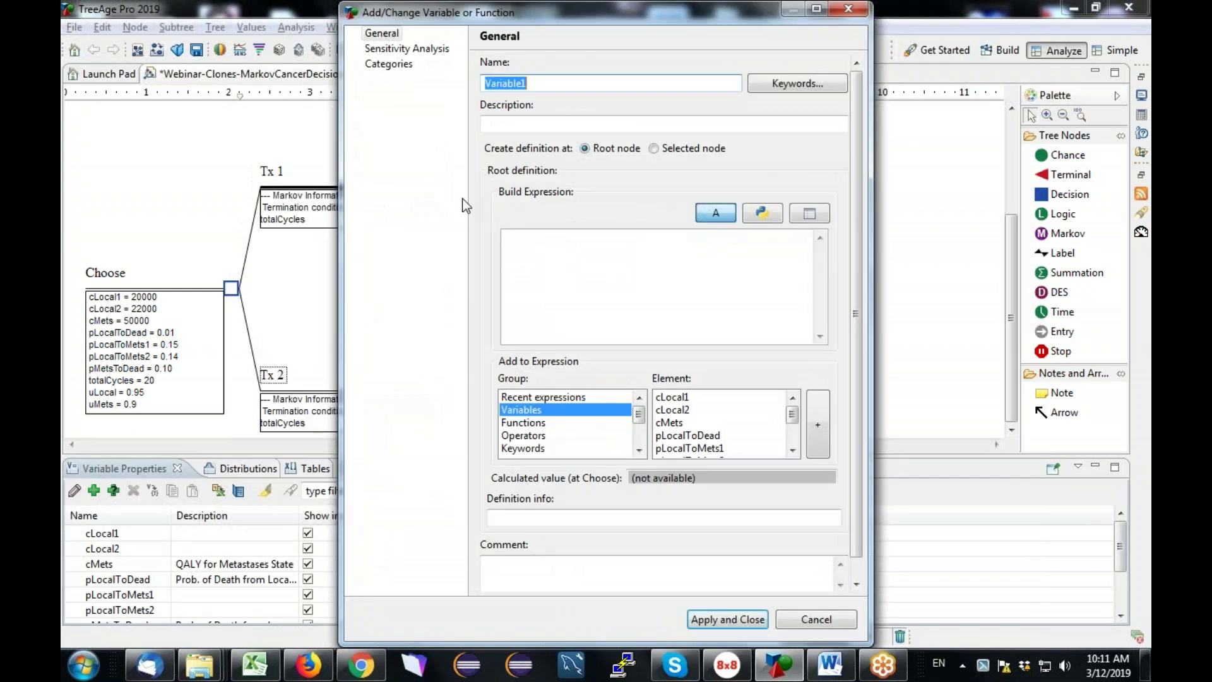
text(cLocal)
click(579, 271)
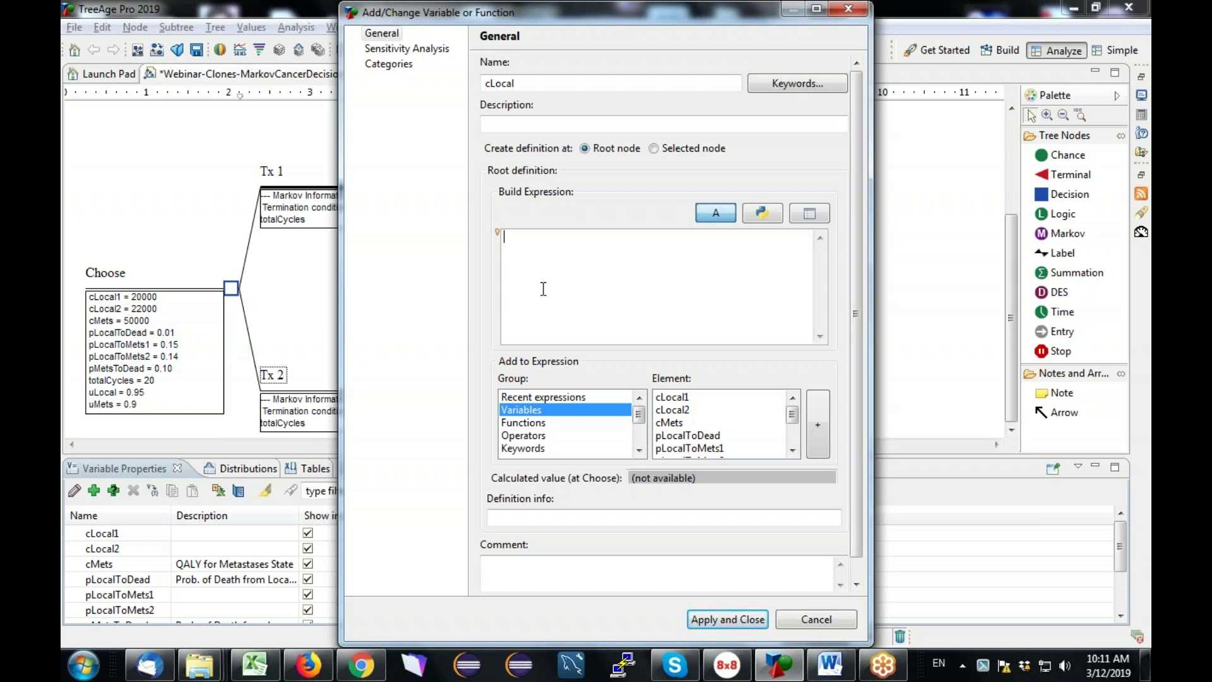
click(736, 624)
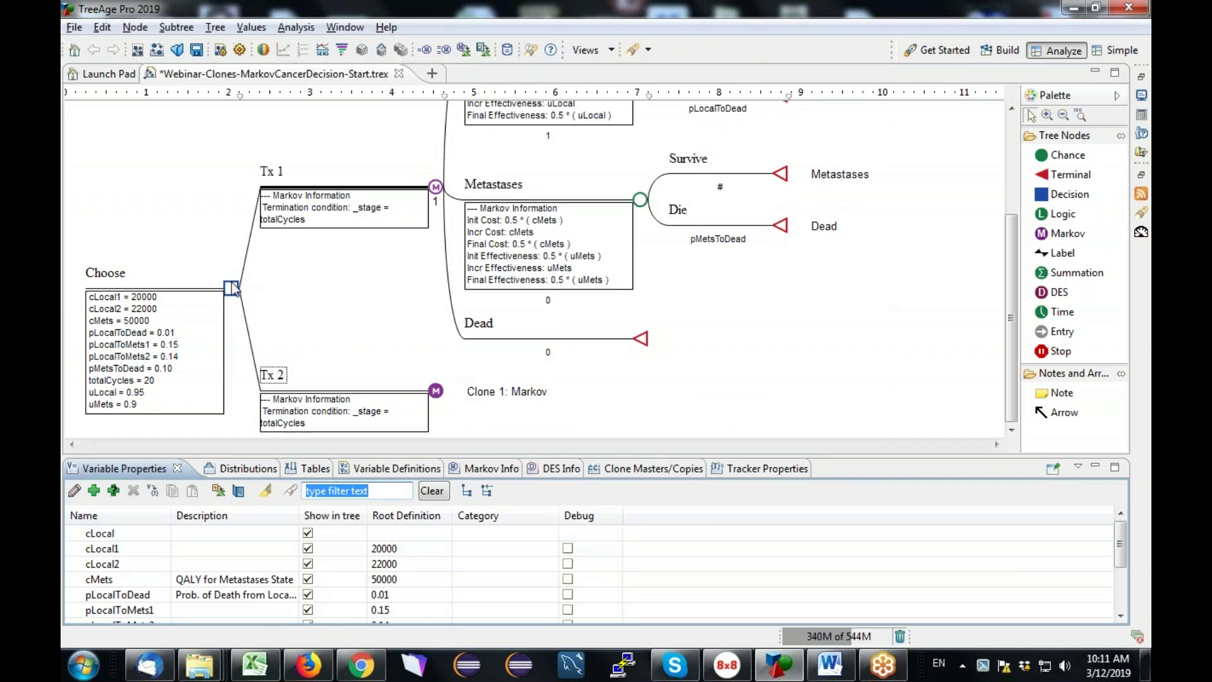
- Add a second new variable named pLocalToMets and check it in the variable list
click(94, 491)
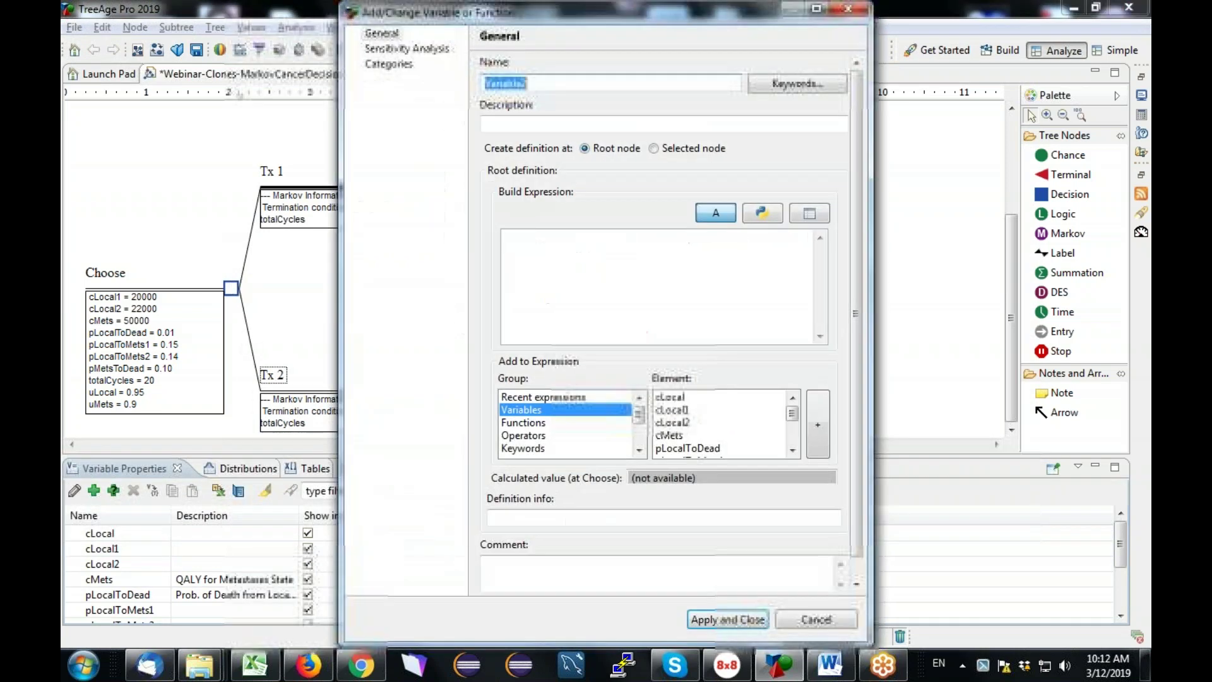
text(pLocal)
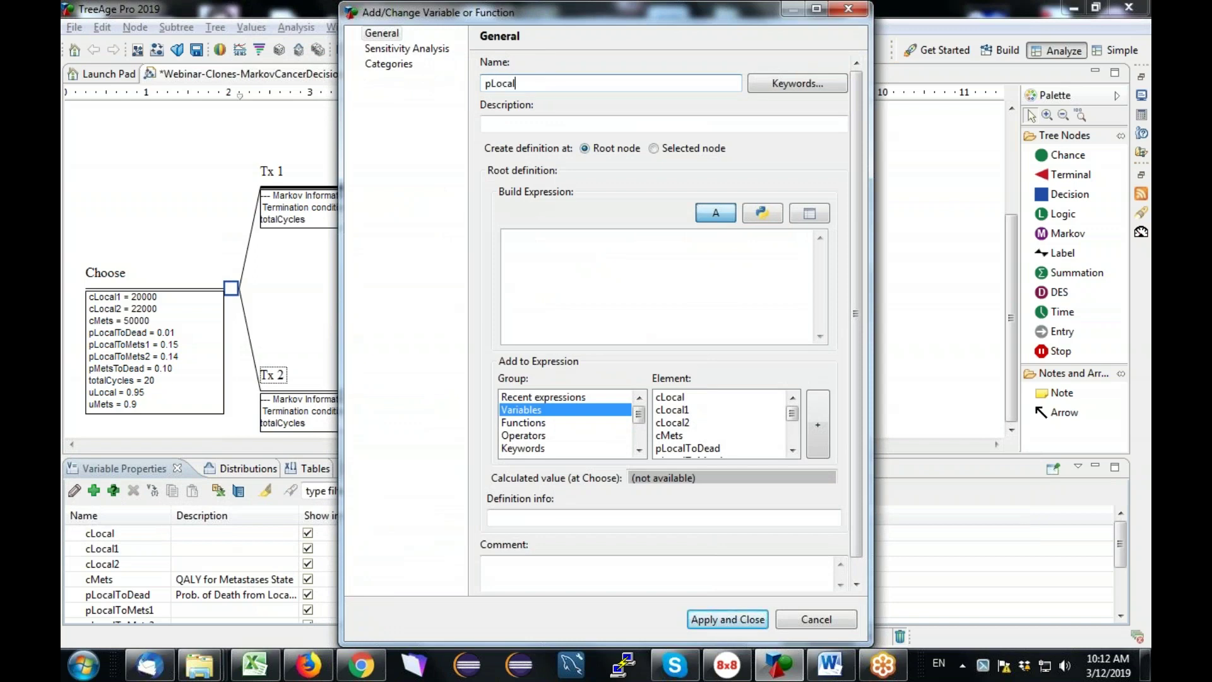
text(ToMets)
click(708, 624)
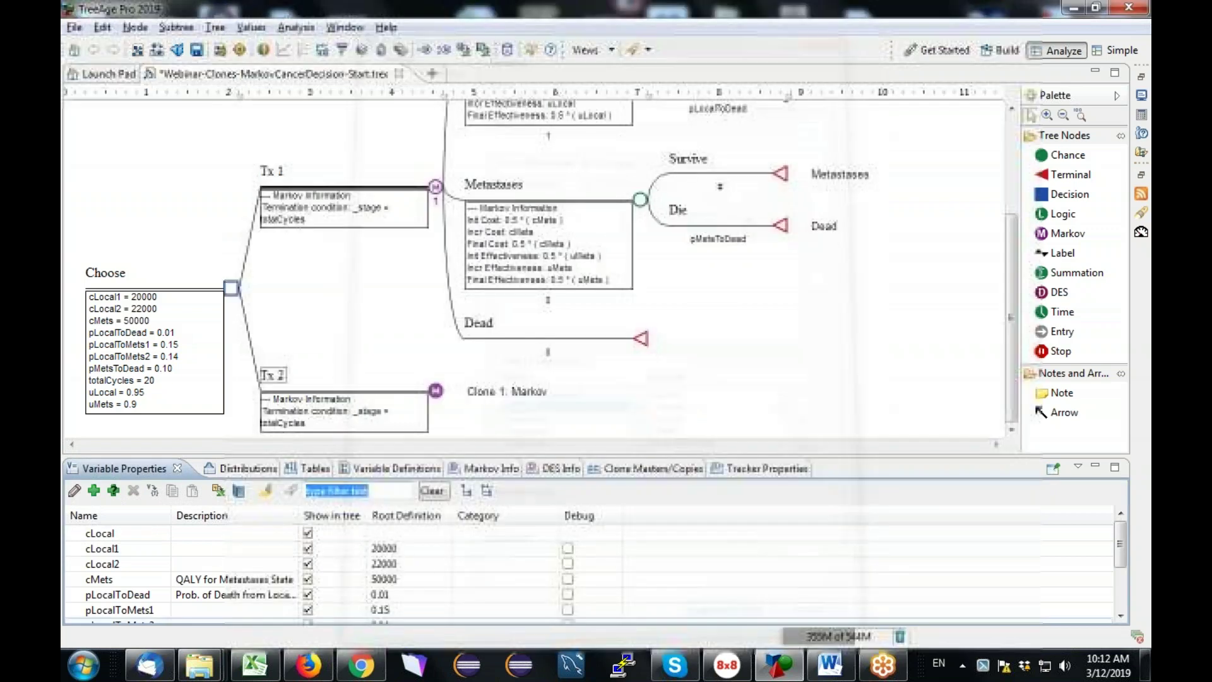
drag(495, 458, 491, 289)
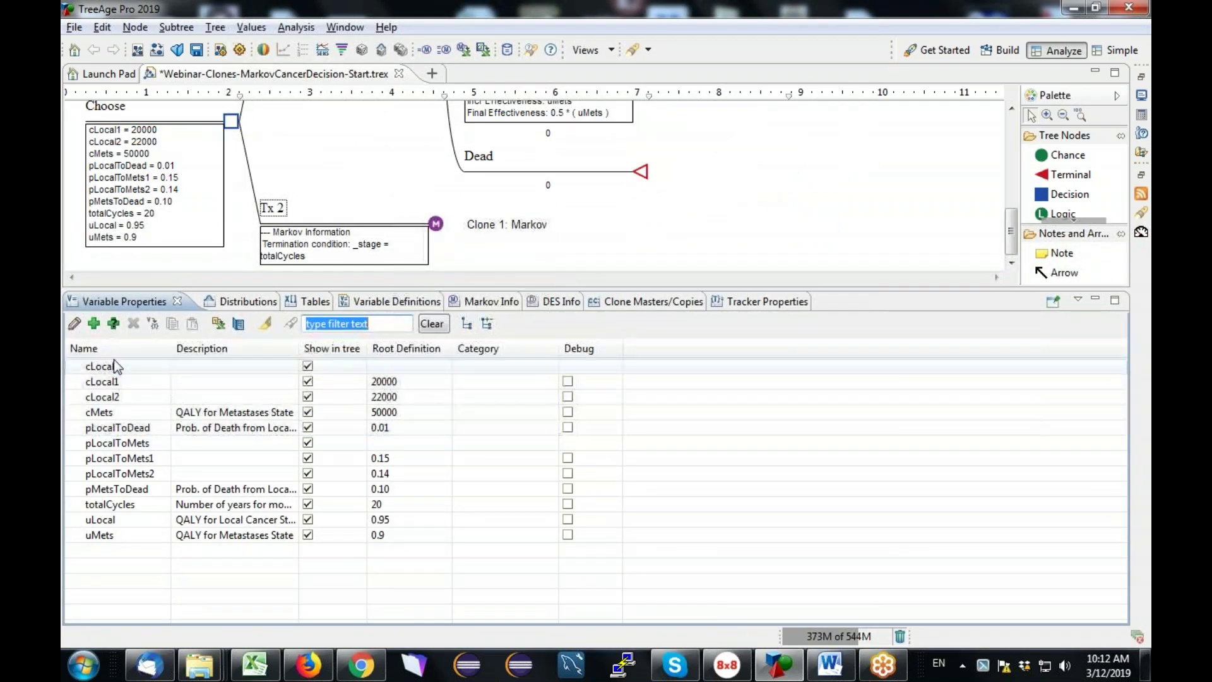
click(116, 366)
click(118, 442)
click(118, 442)
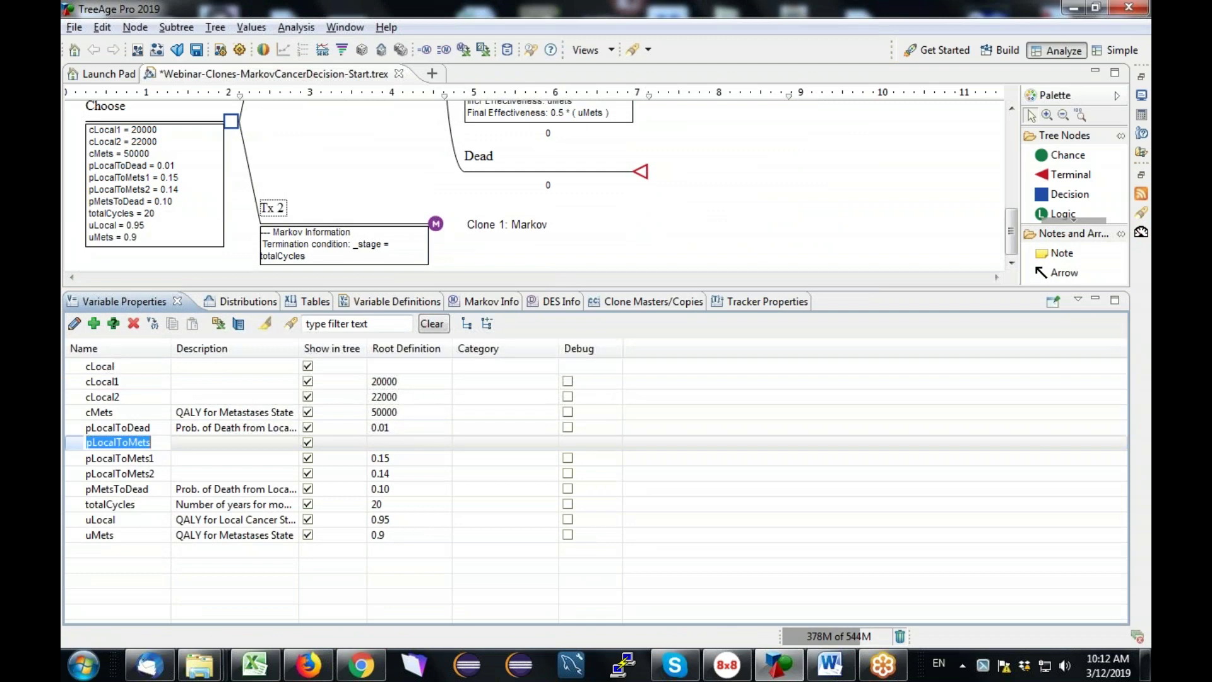
drag(900, 290, 897, 536)
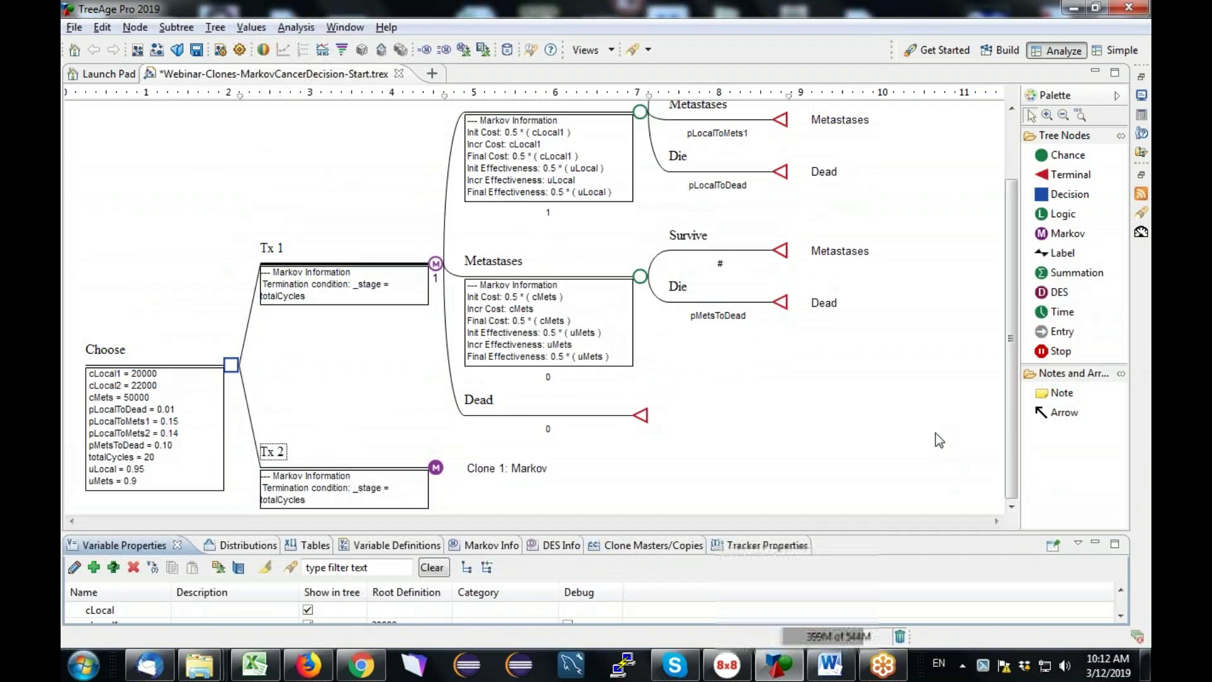
- Show Markov info for Tx 1's Local Cancer node with the active reward sets expanded
scroll(999, 347, up, 2)
click(641, 158)
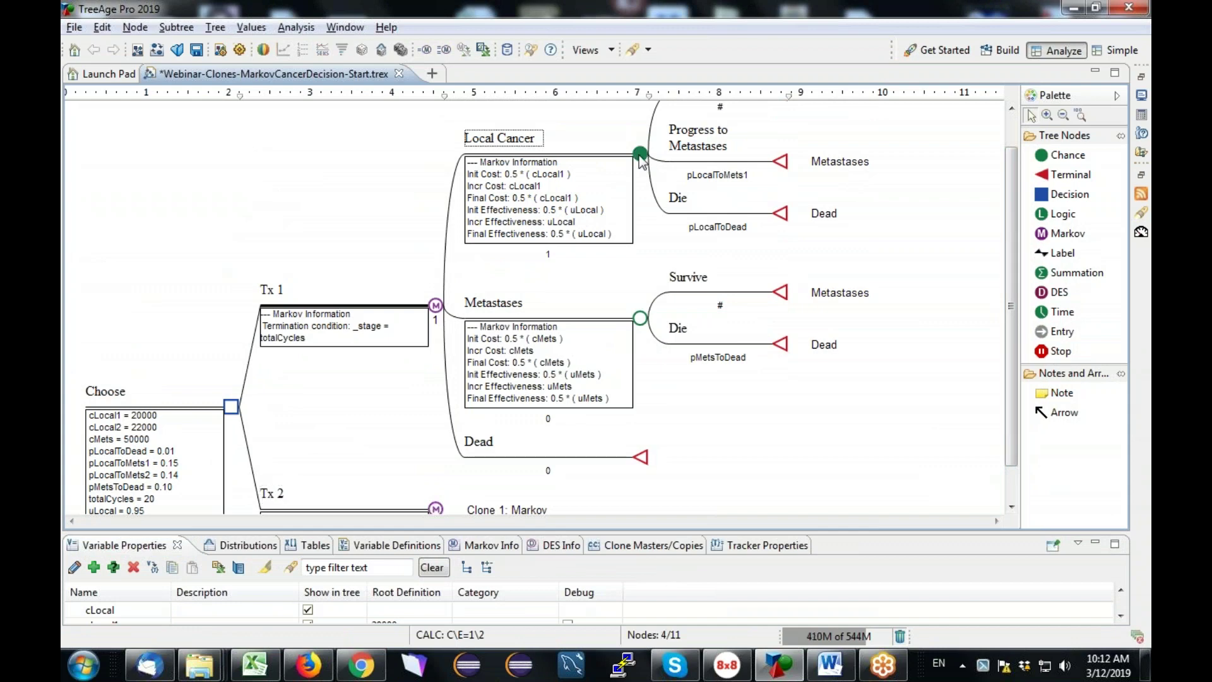
click(486, 553)
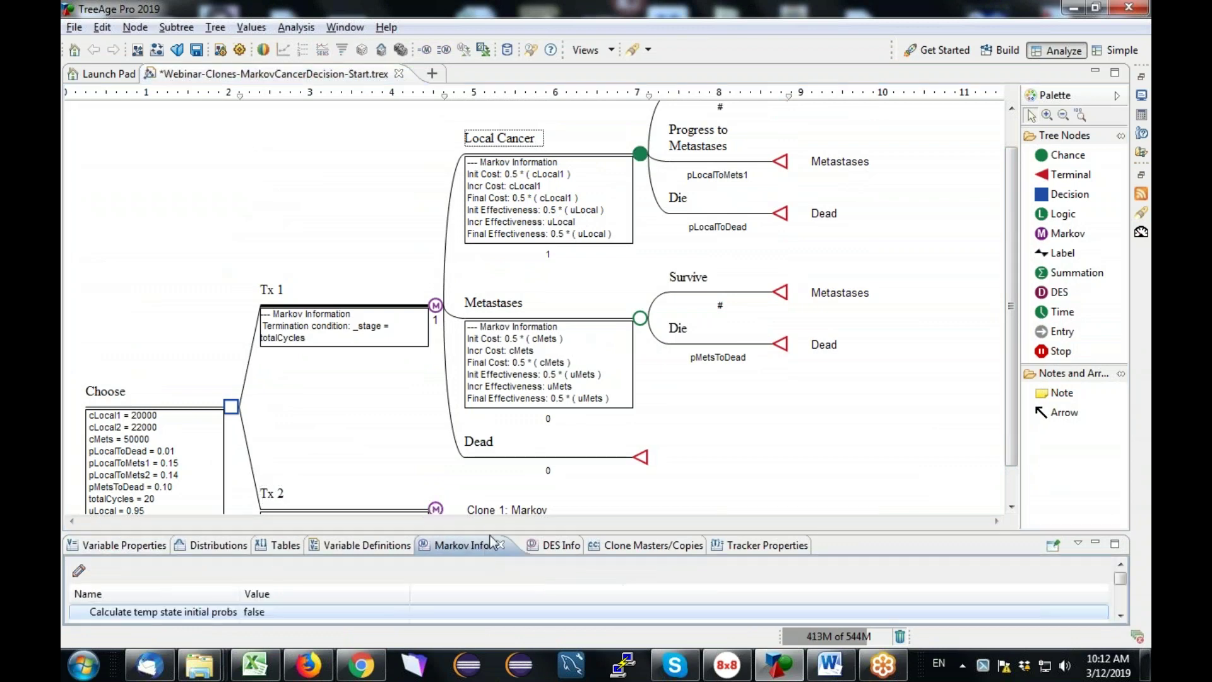
drag(490, 526, 509, 367)
click(81, 501)
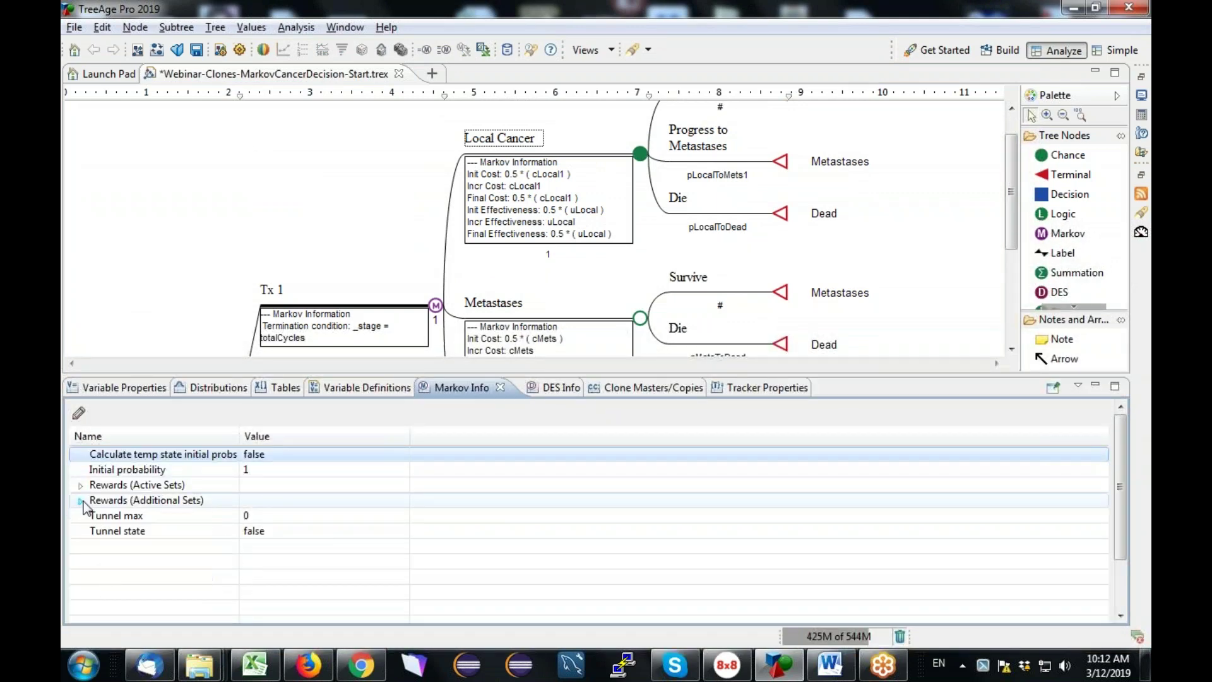
click(80, 485)
- Change Local Cancer's Init, Incr and Final Cost from cLocal1 to cLocal
click(302, 500)
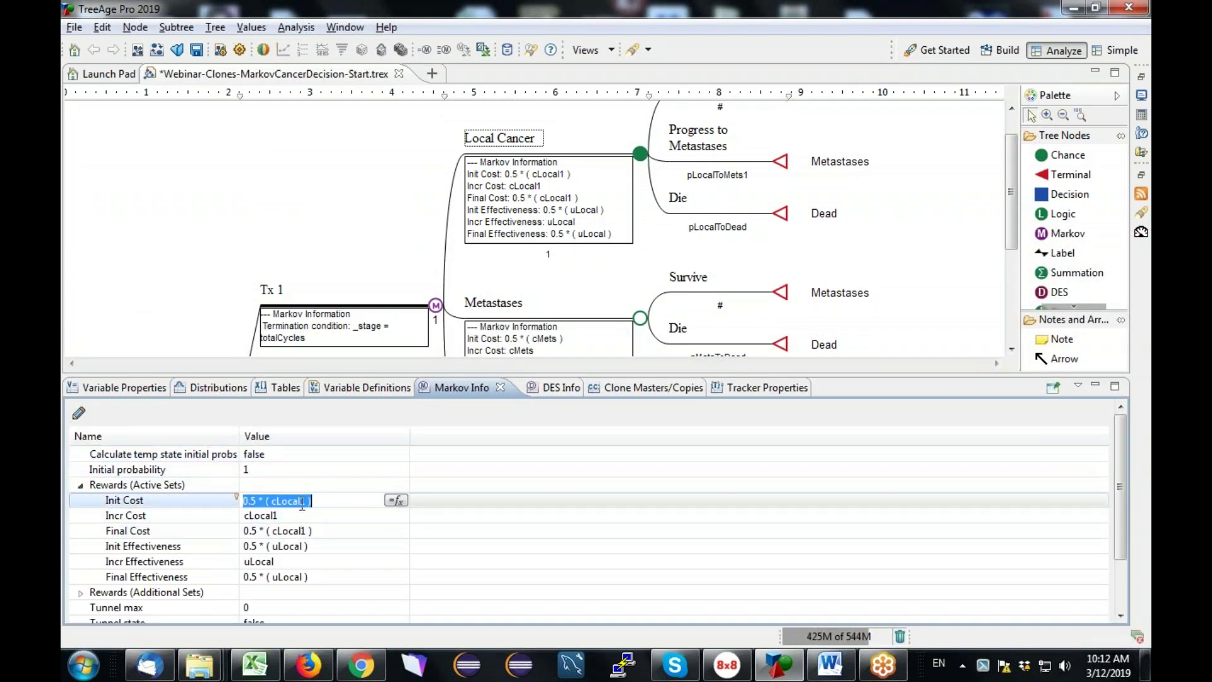
click(306, 501)
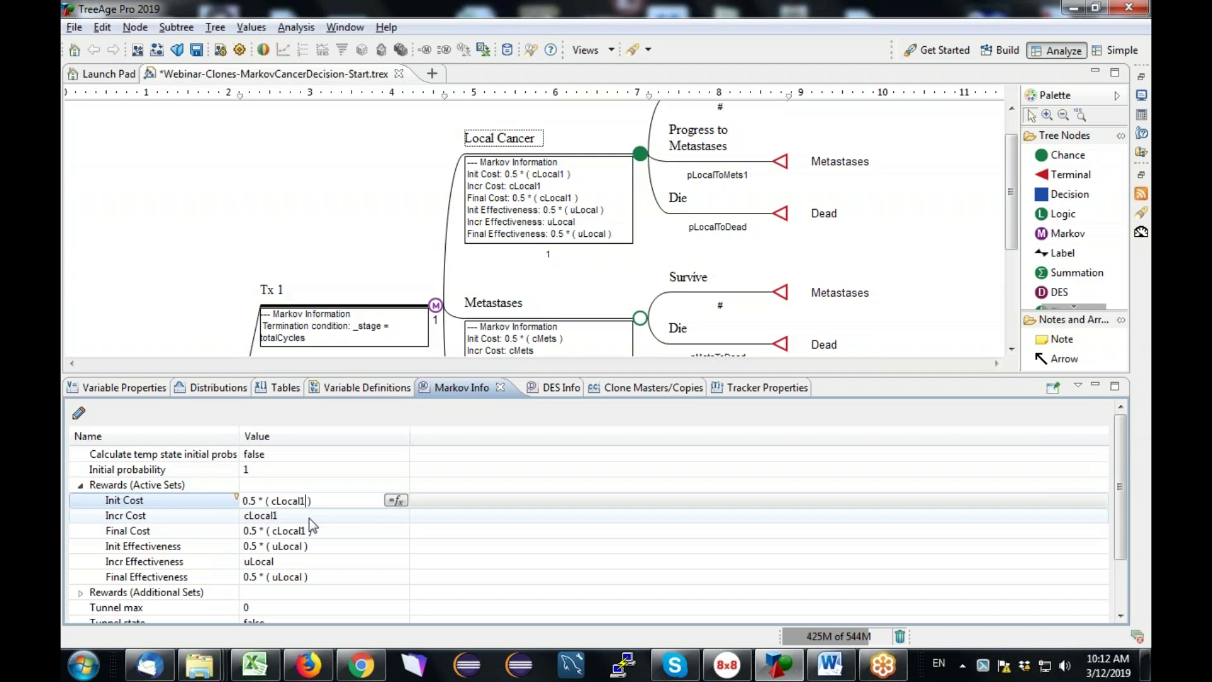
key(BackSpace)
key(Return)
click(293, 515)
click(286, 516)
key(BackSpace)
key(Return)
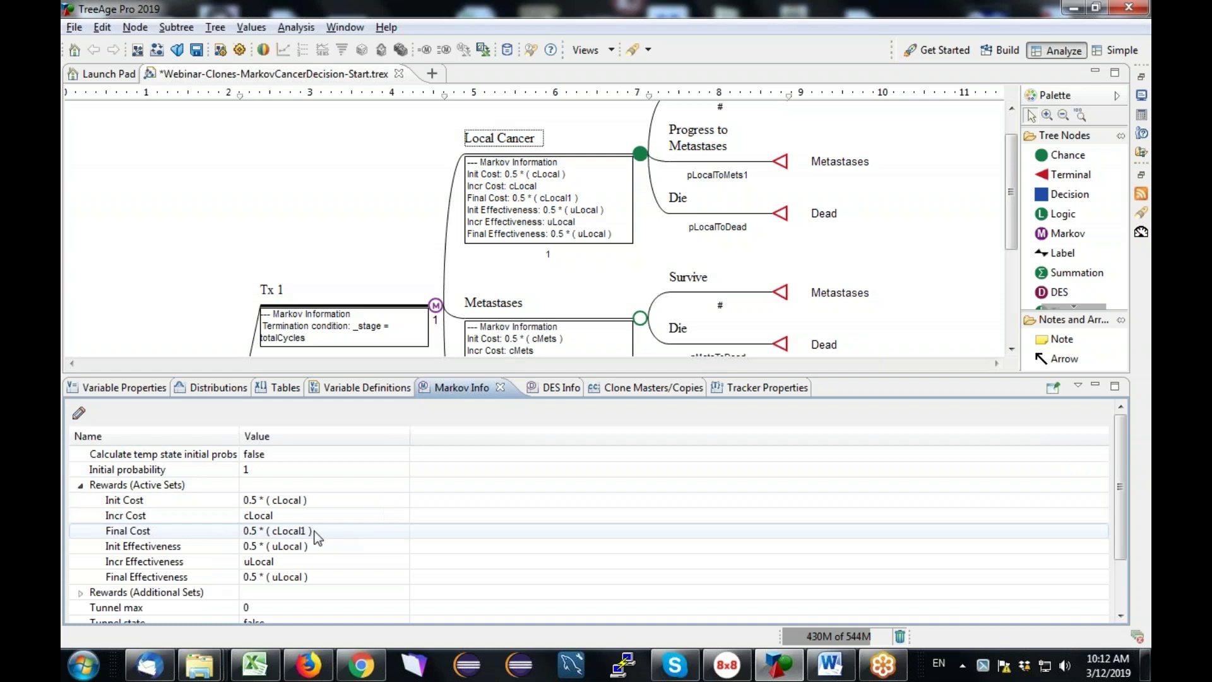
click(311, 532)
click(304, 532)
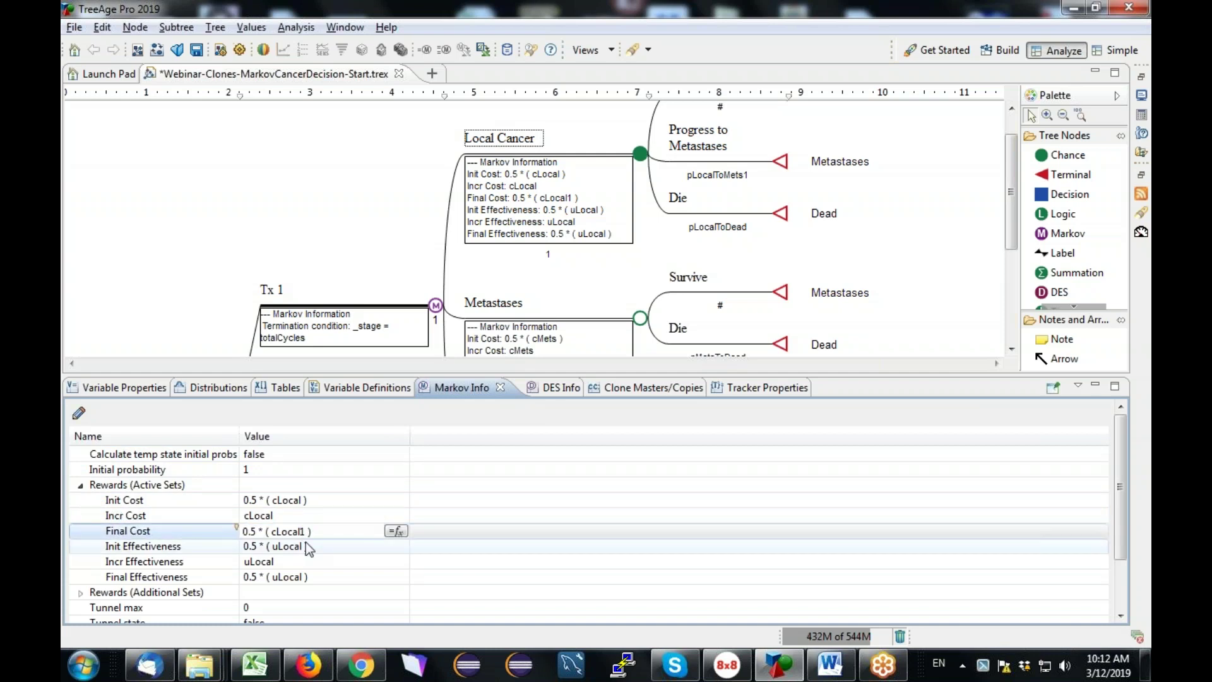
key(BackSpace)
key(Return)
- Change the Progress to Metastases probability from pLocalToMets1 to pLocalToMets
click(558, 174)
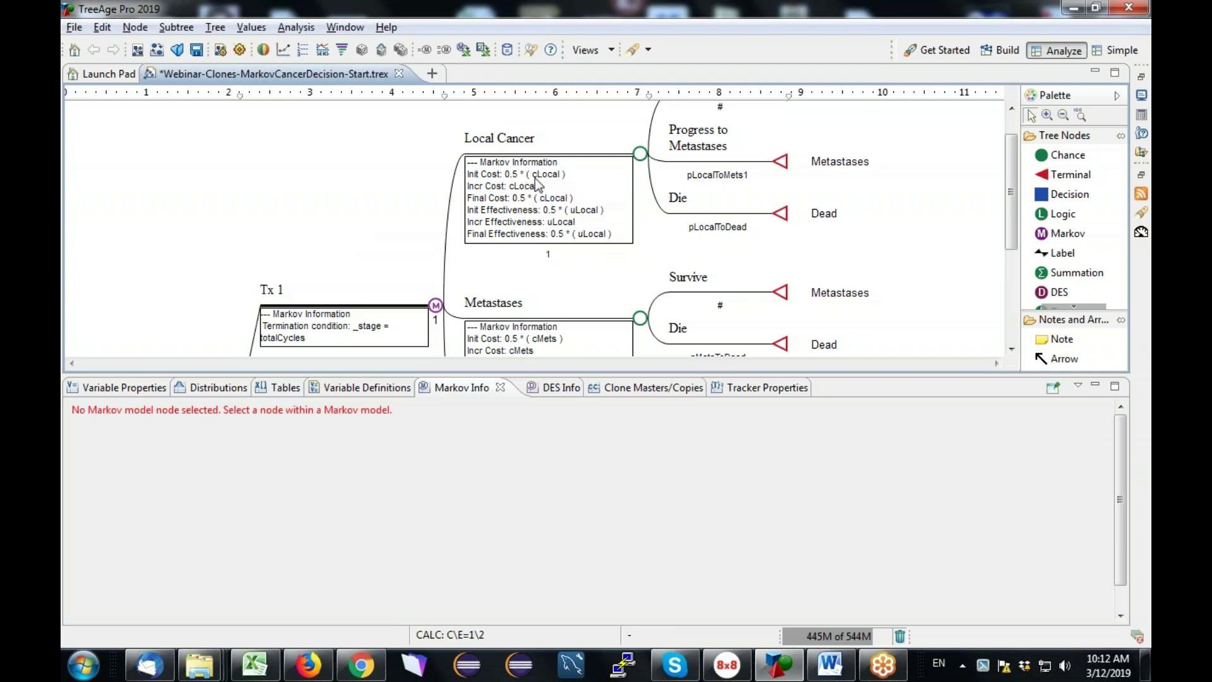
click(717, 177)
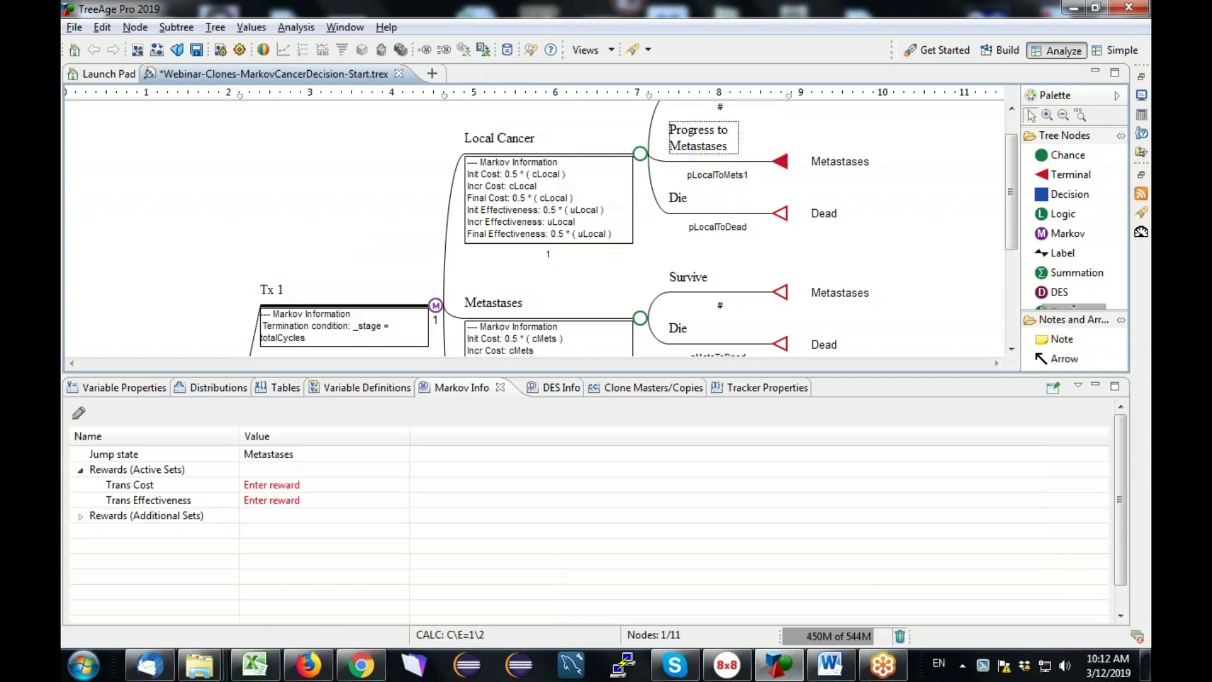
click(717, 177)
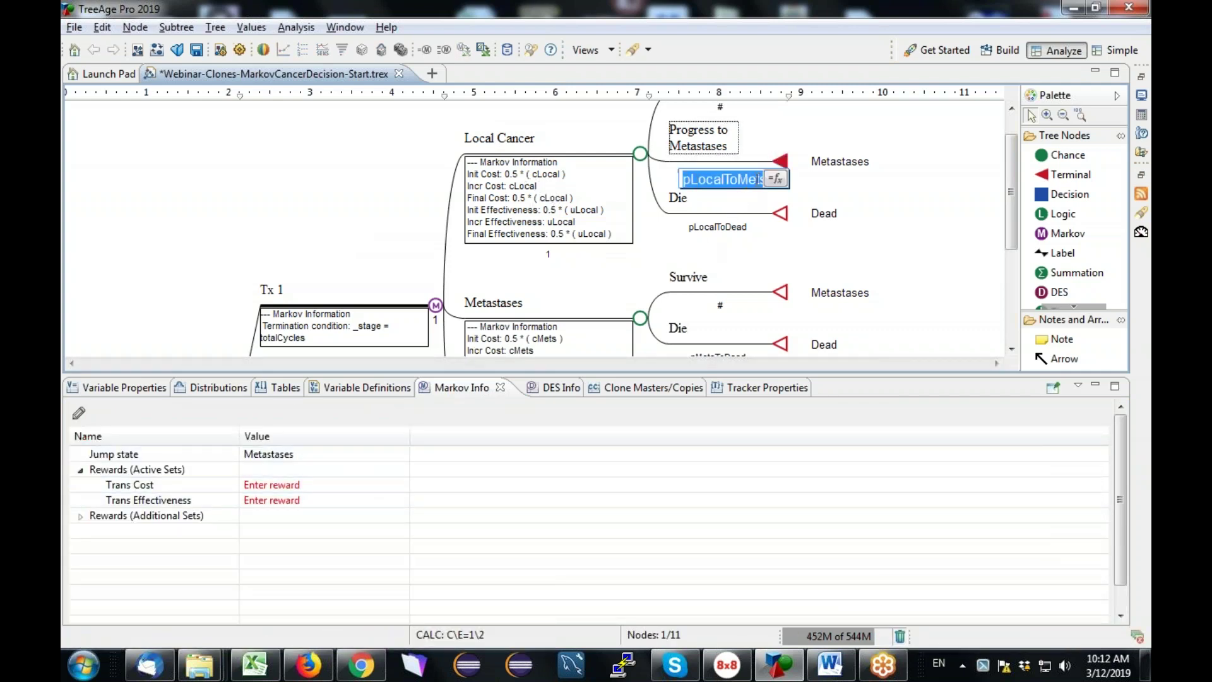
click(757, 178)
key(End)
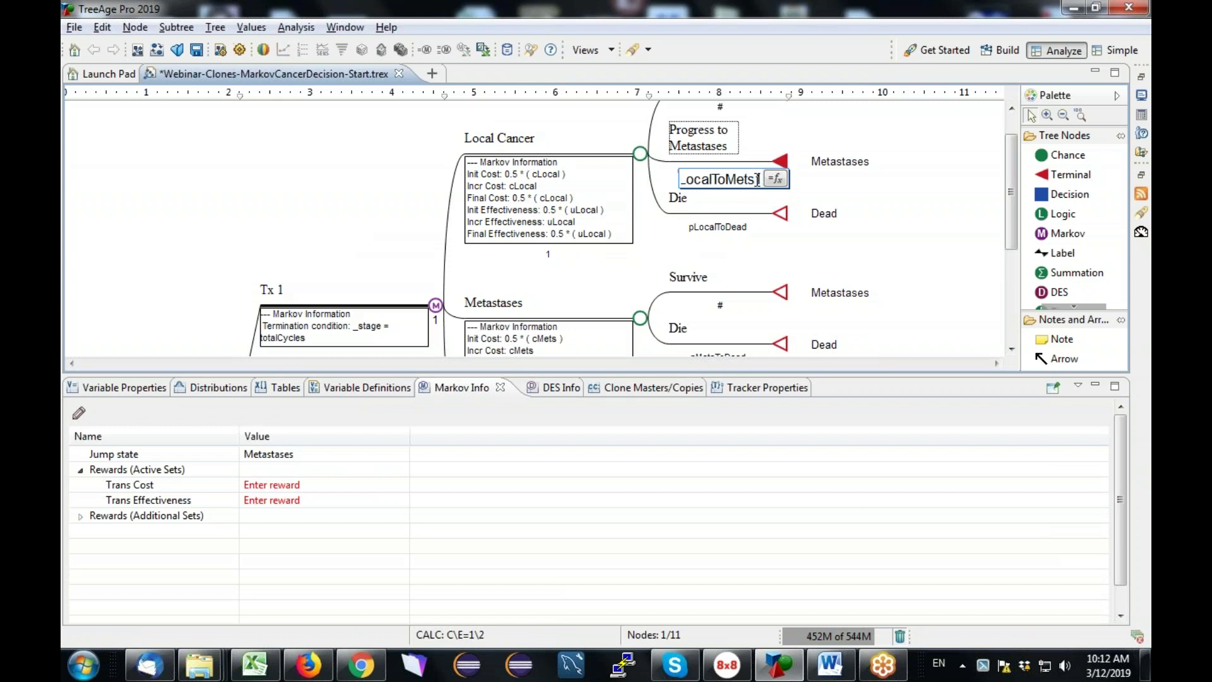
key(BackSpace)
key(Return)
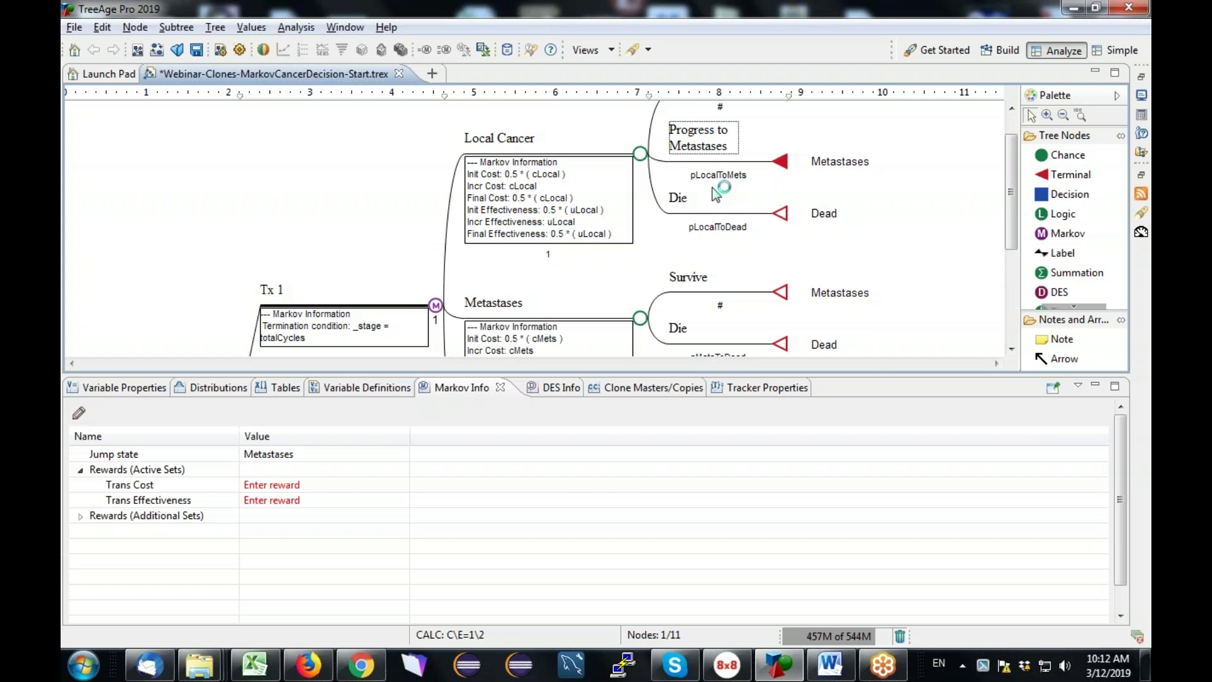
- Hide the properties panel, roll back from the Choose node, and dismiss the cLocal-undefined error
click(1096, 386)
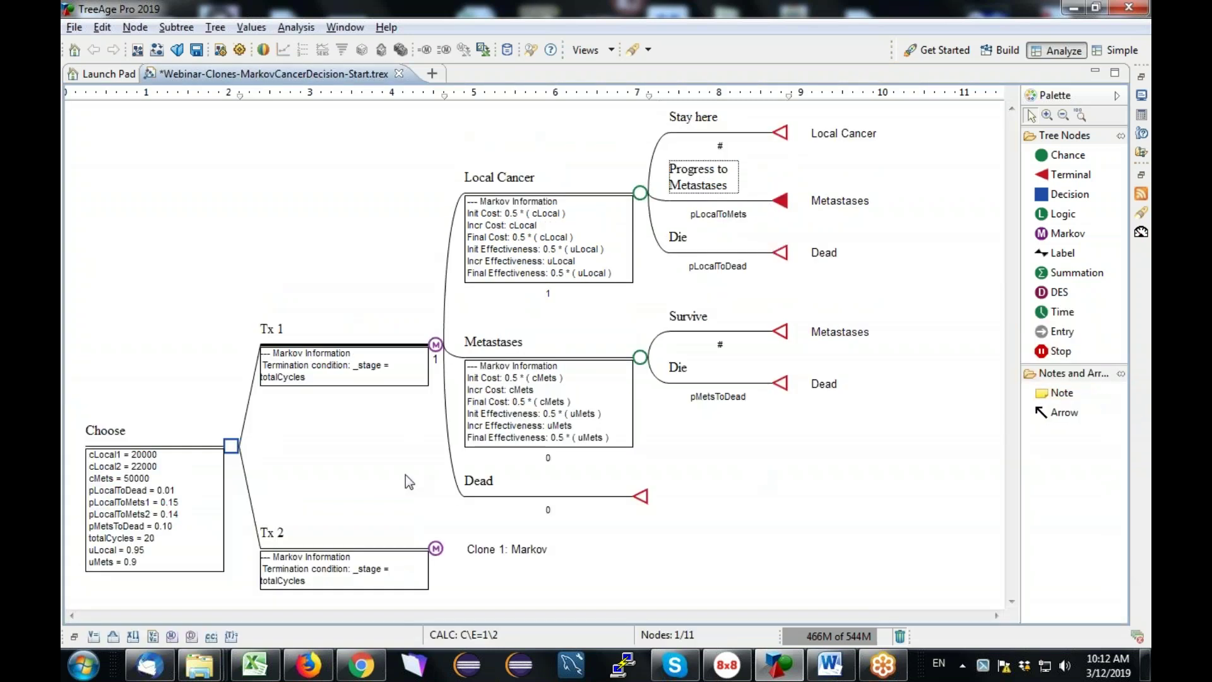
click(232, 447)
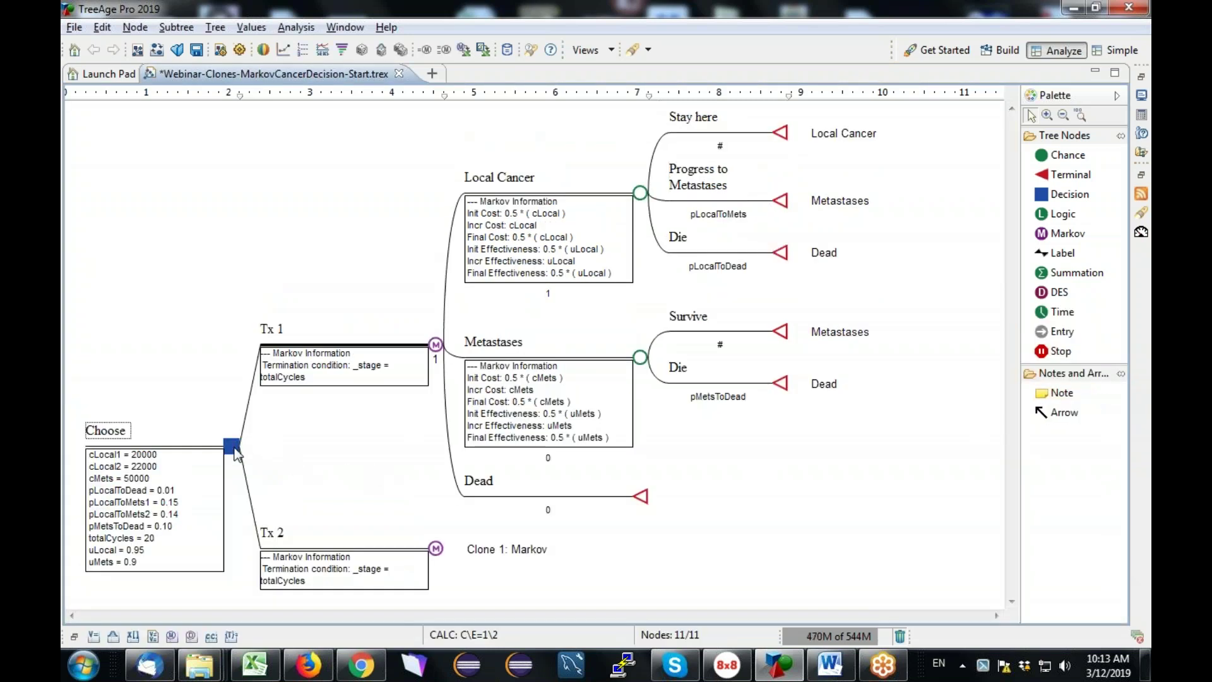
click(263, 51)
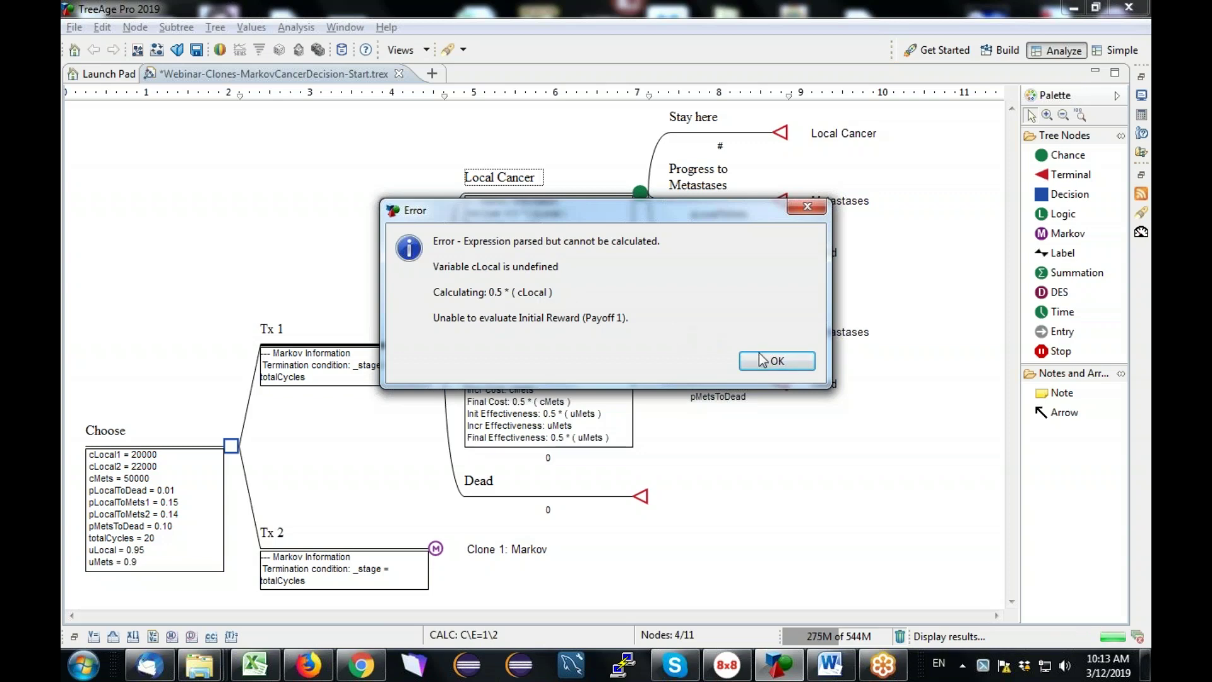
click(777, 361)
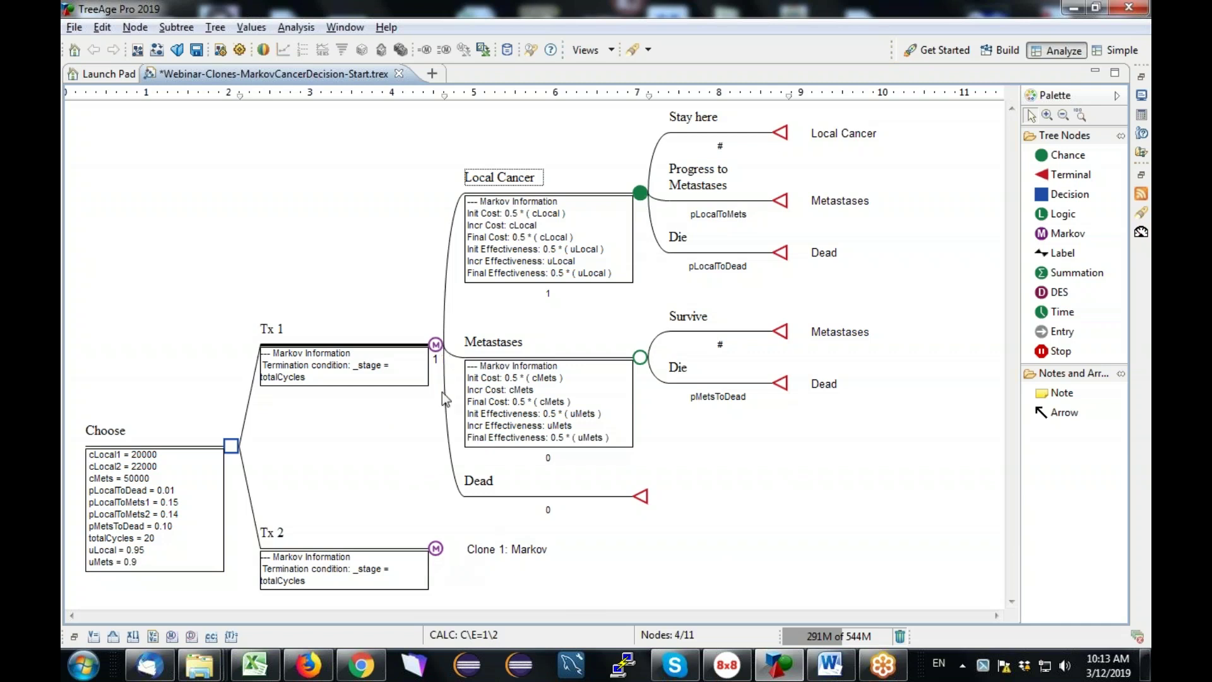
- Define cLocal = cLocal1 at the Tx 1 node
right_click(435, 345)
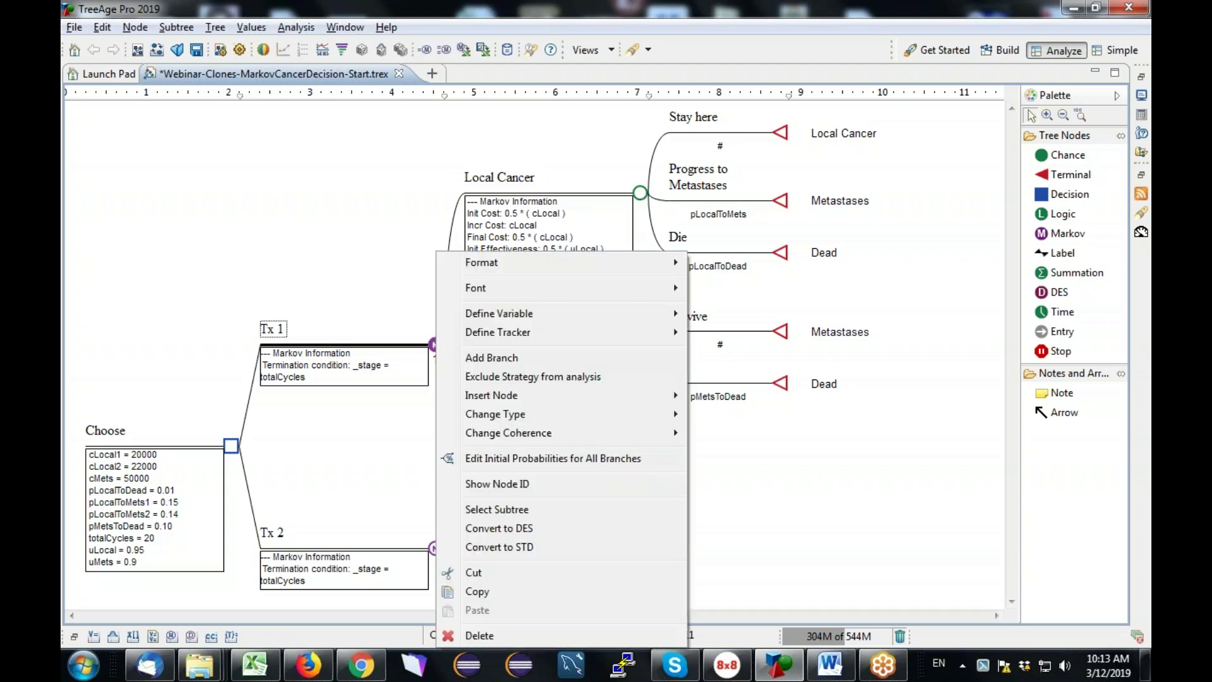
mouse_move(510, 319)
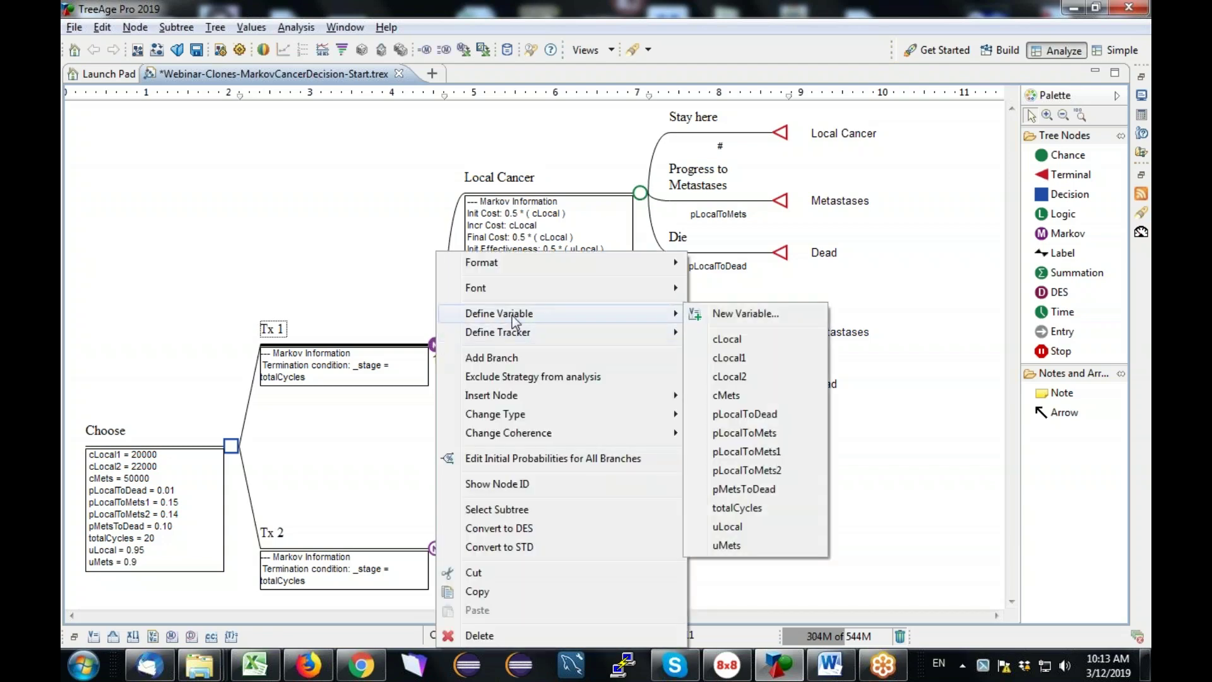
click(732, 337)
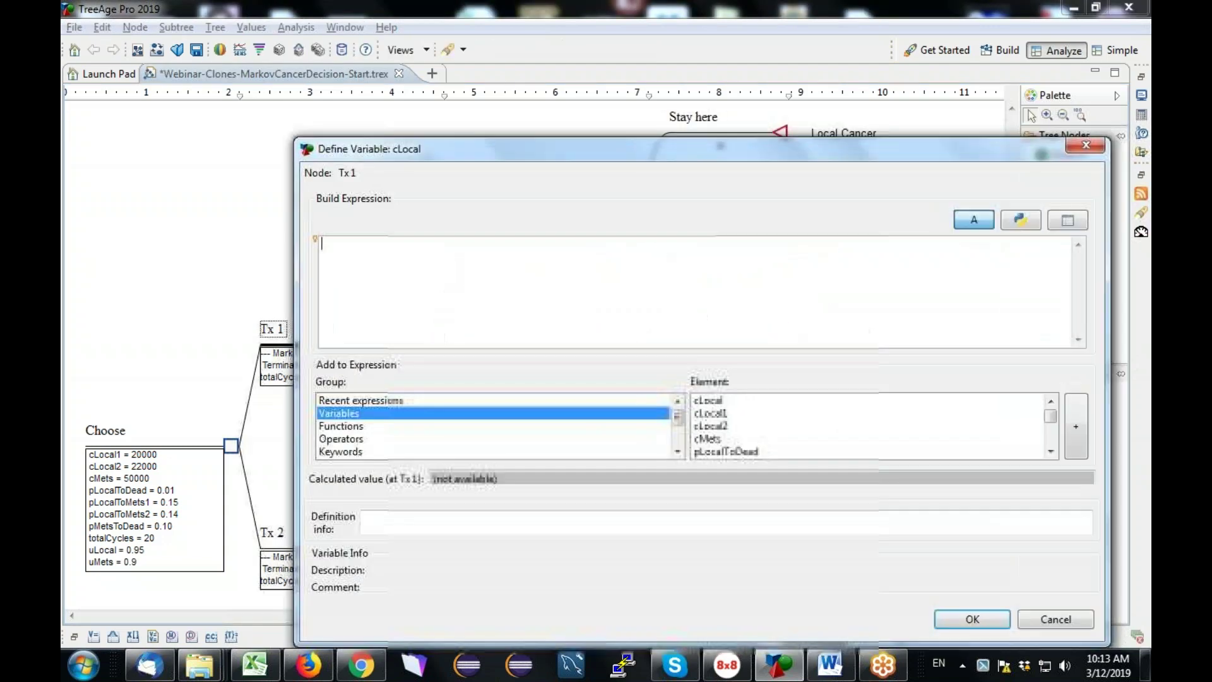
drag(515, 150, 569, 84)
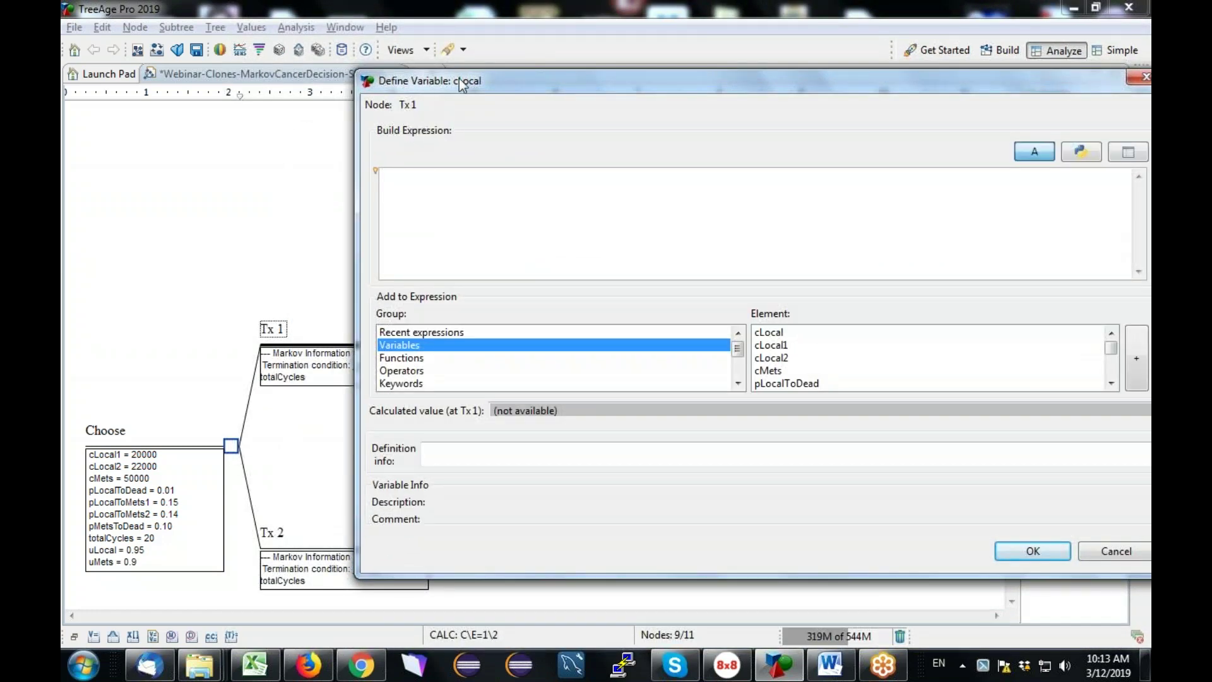
click(770, 347)
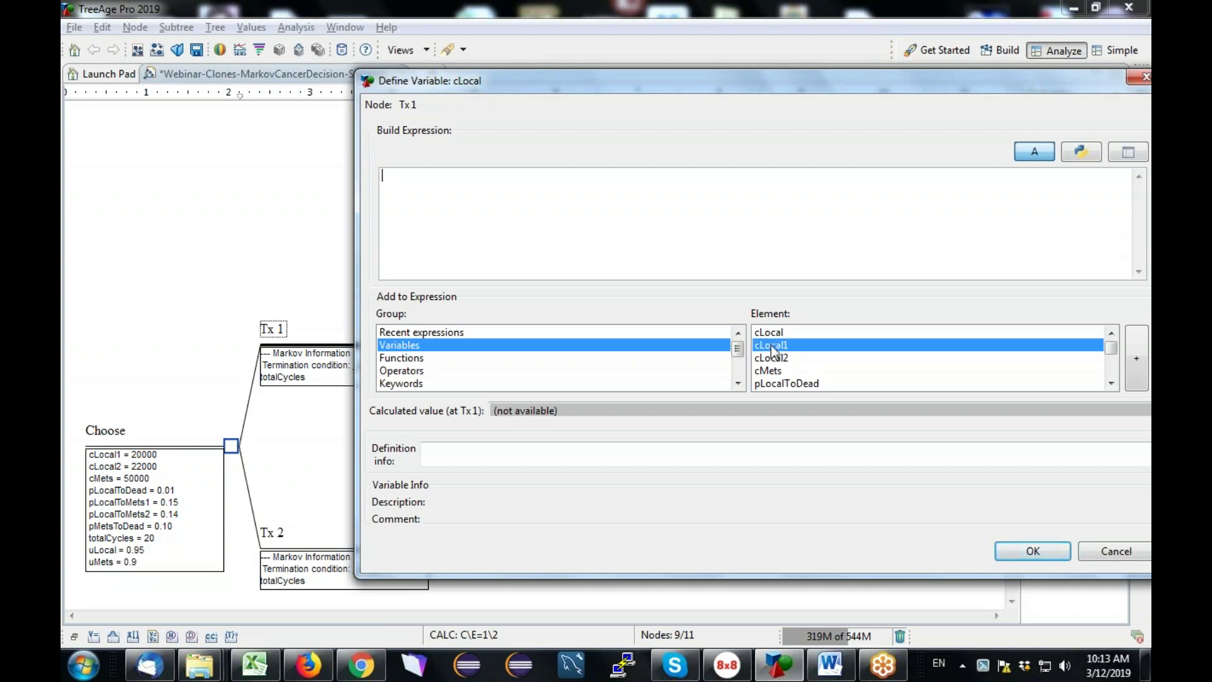
click(1131, 359)
click(1033, 551)
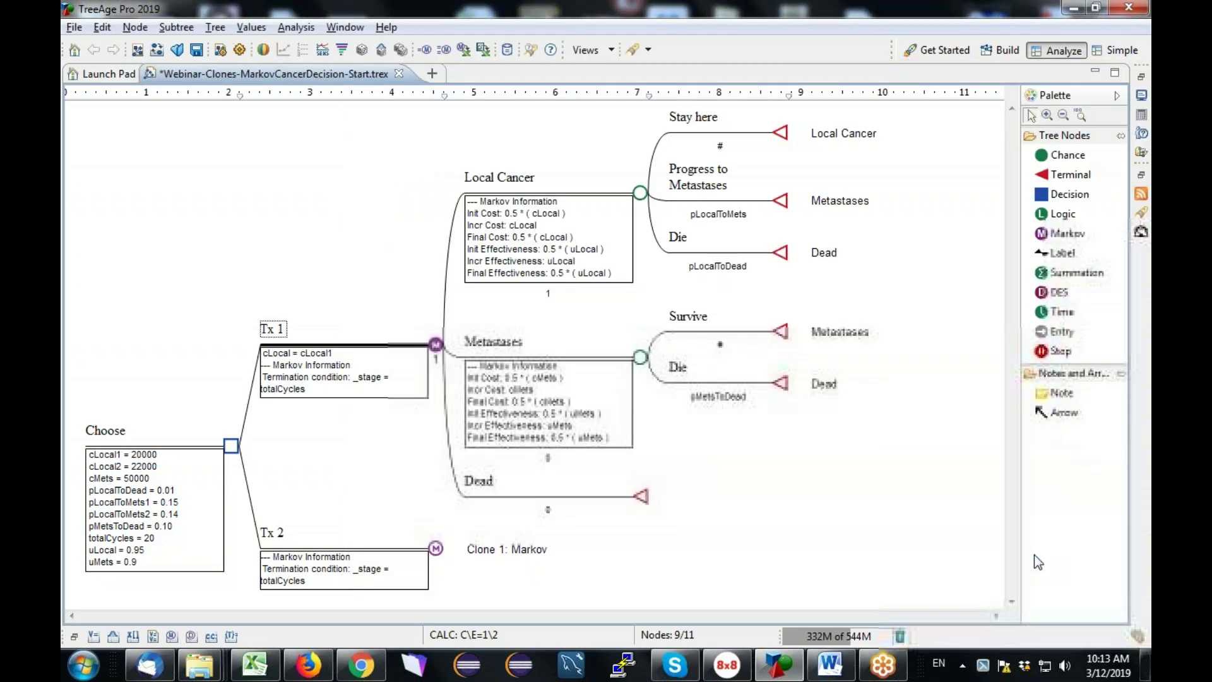
- Define cLocal = cLocal2 at the Tx 2 node
right_click(437, 549)
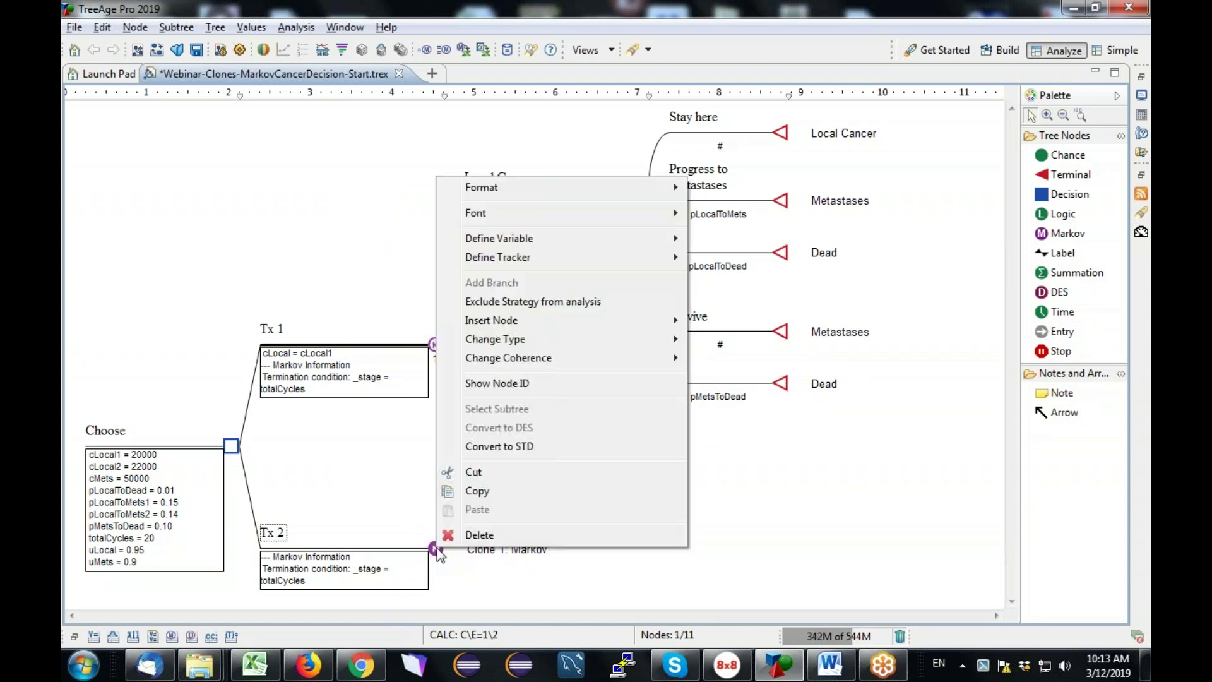
mouse_move(531, 240)
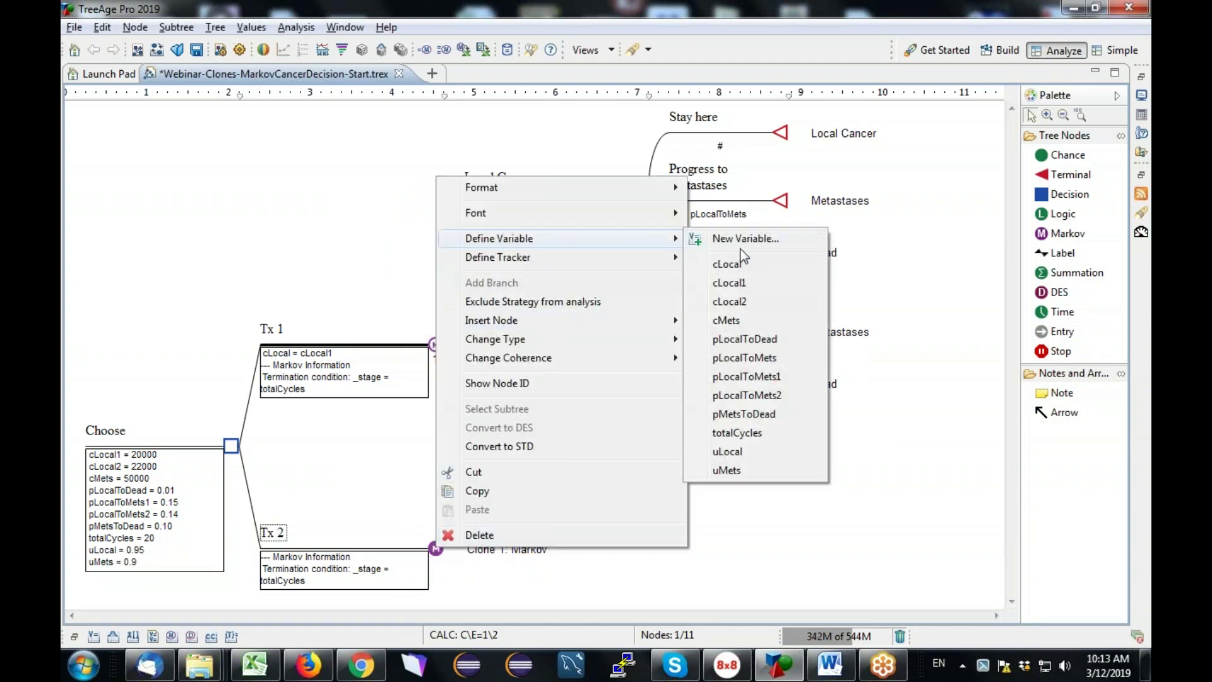
click(737, 266)
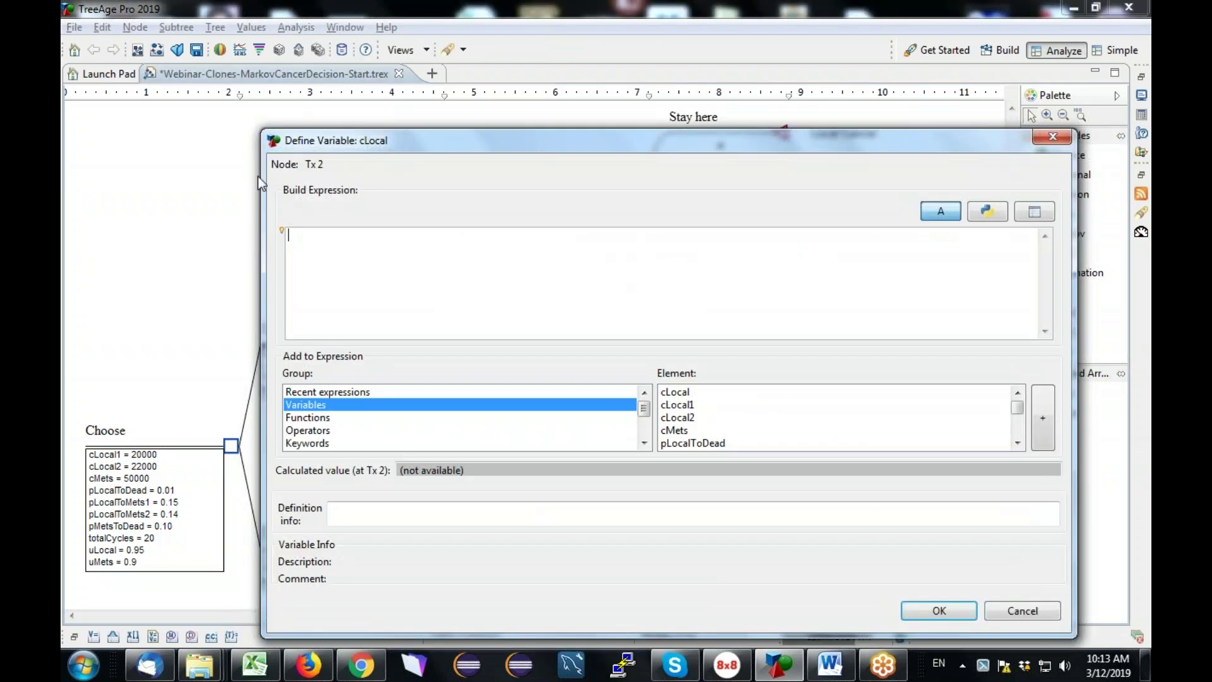
click(685, 419)
click(1042, 418)
click(938, 610)
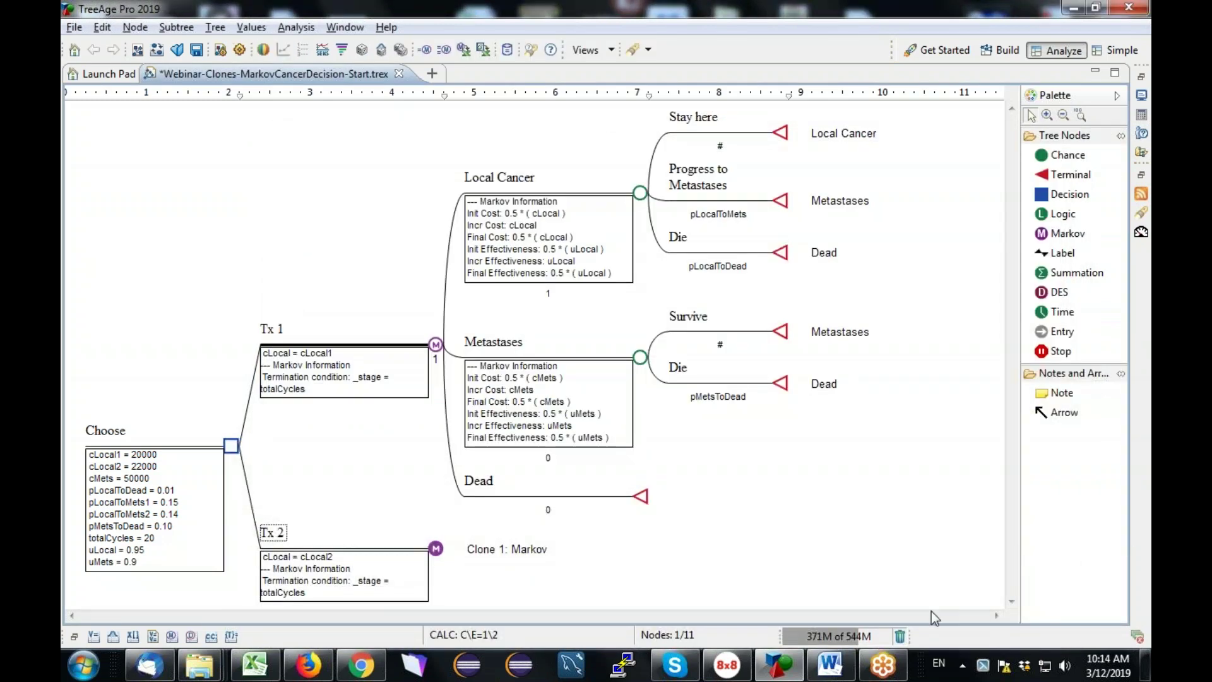
click(363, 461)
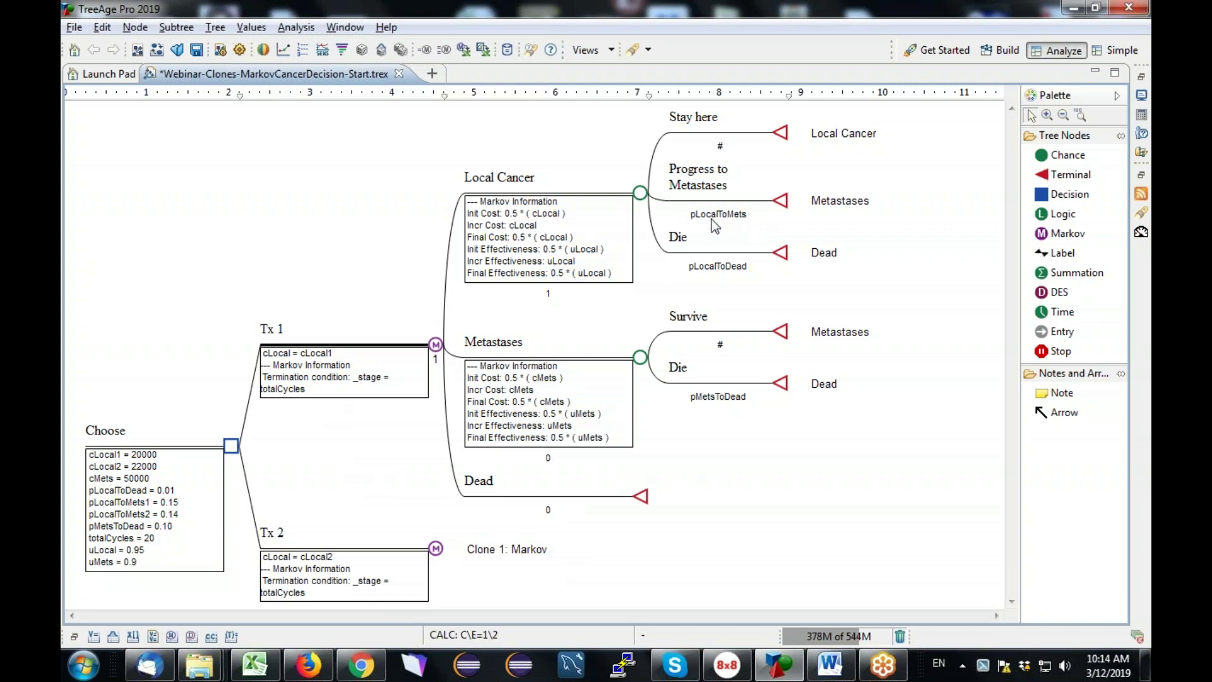
- Define pLocalToMets at the Tx 1 node as pLocalToMets1
right_click(437, 349)
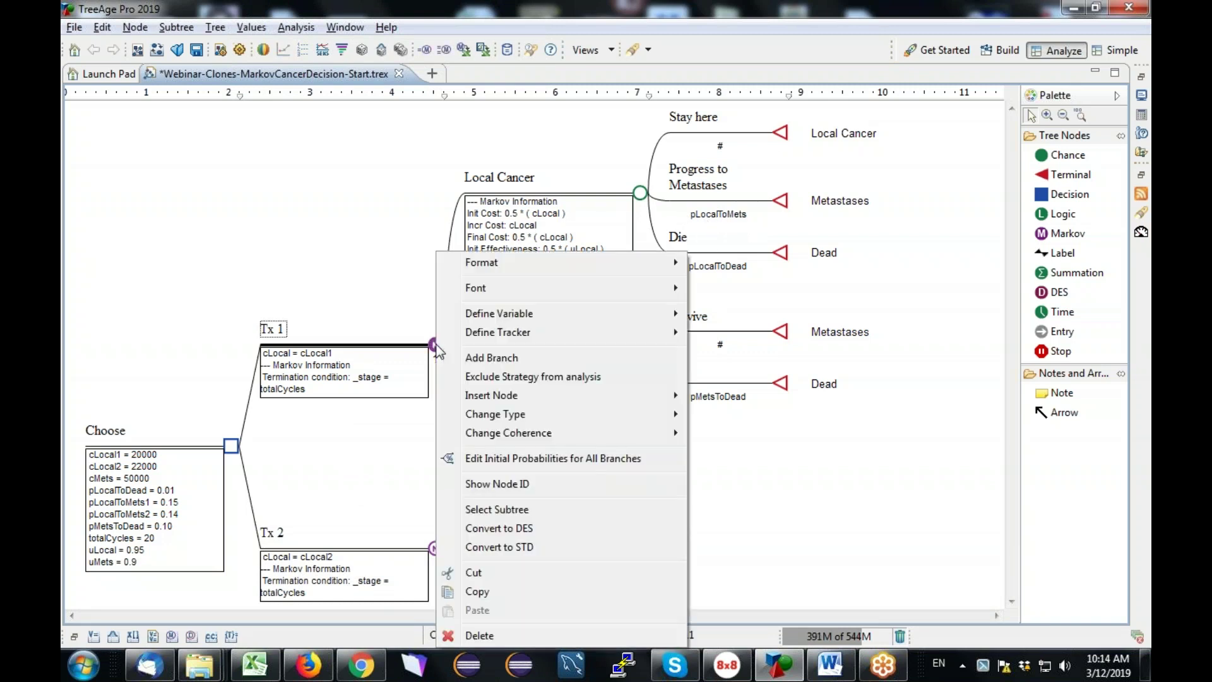
mouse_move(510, 319)
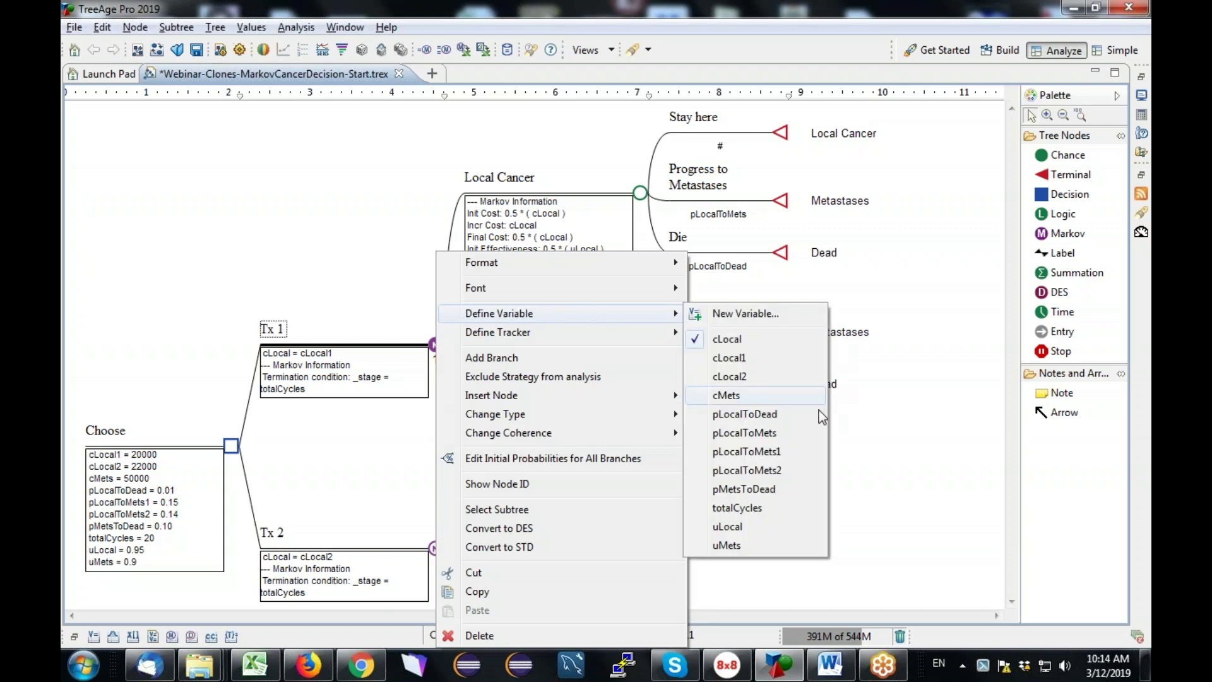
click(787, 437)
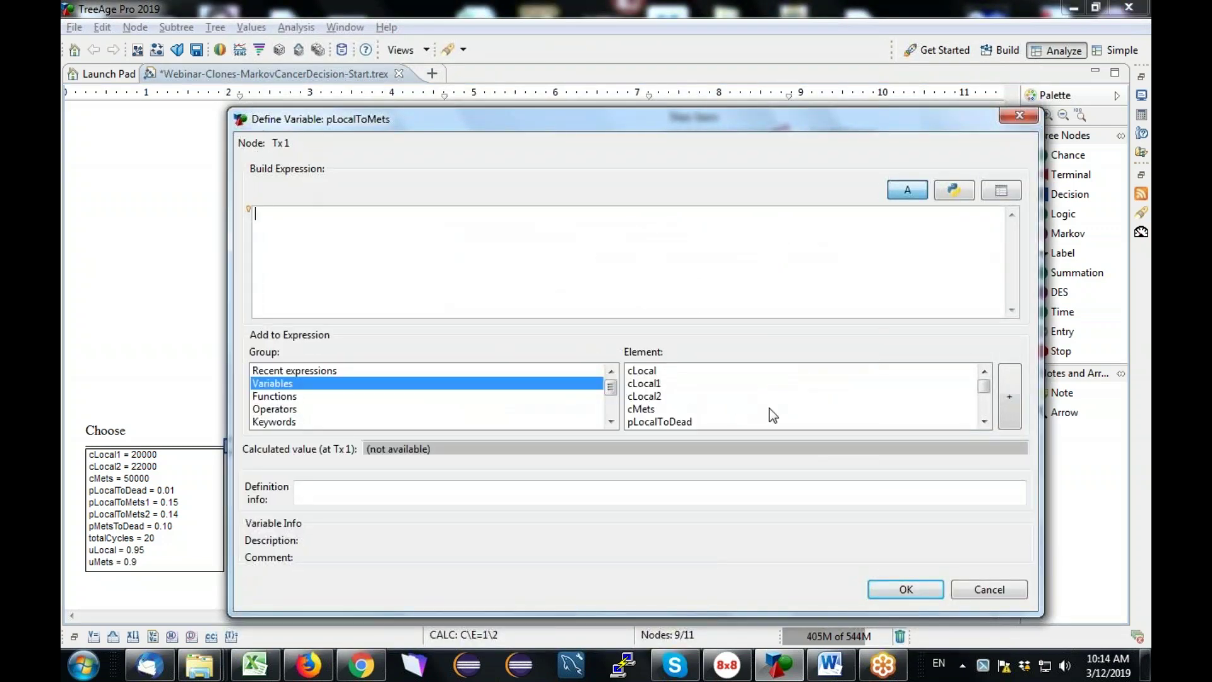
drag(983, 388, 985, 404)
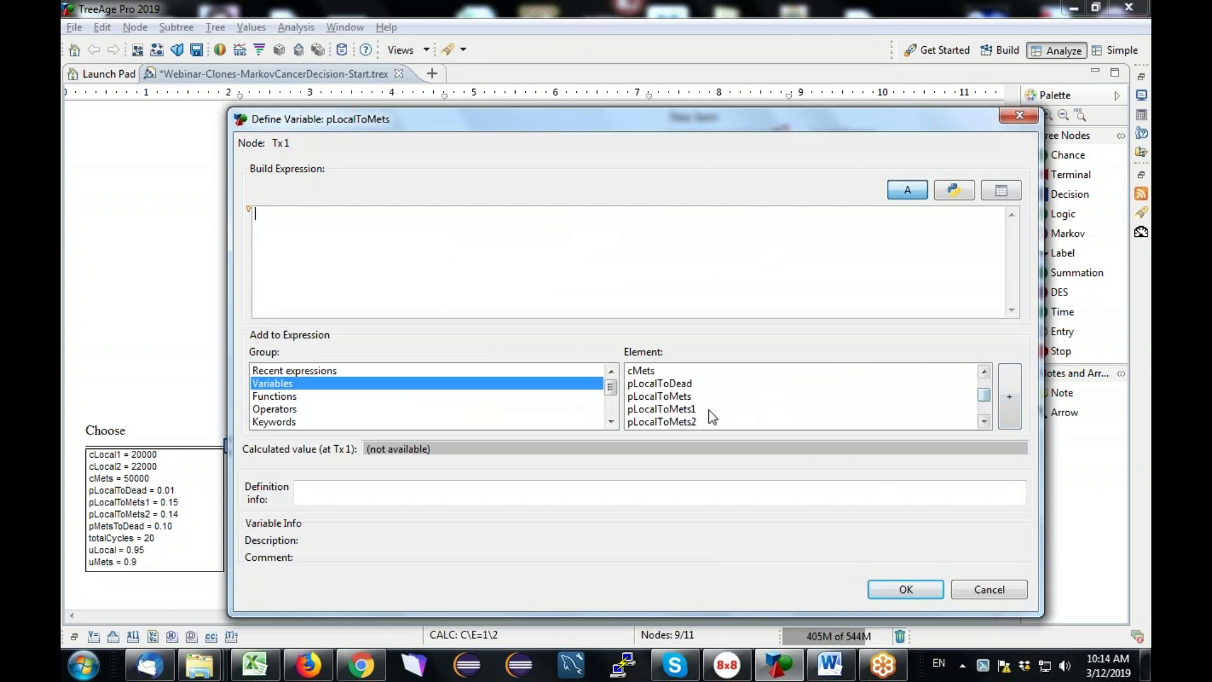
click(701, 408)
click(1009, 397)
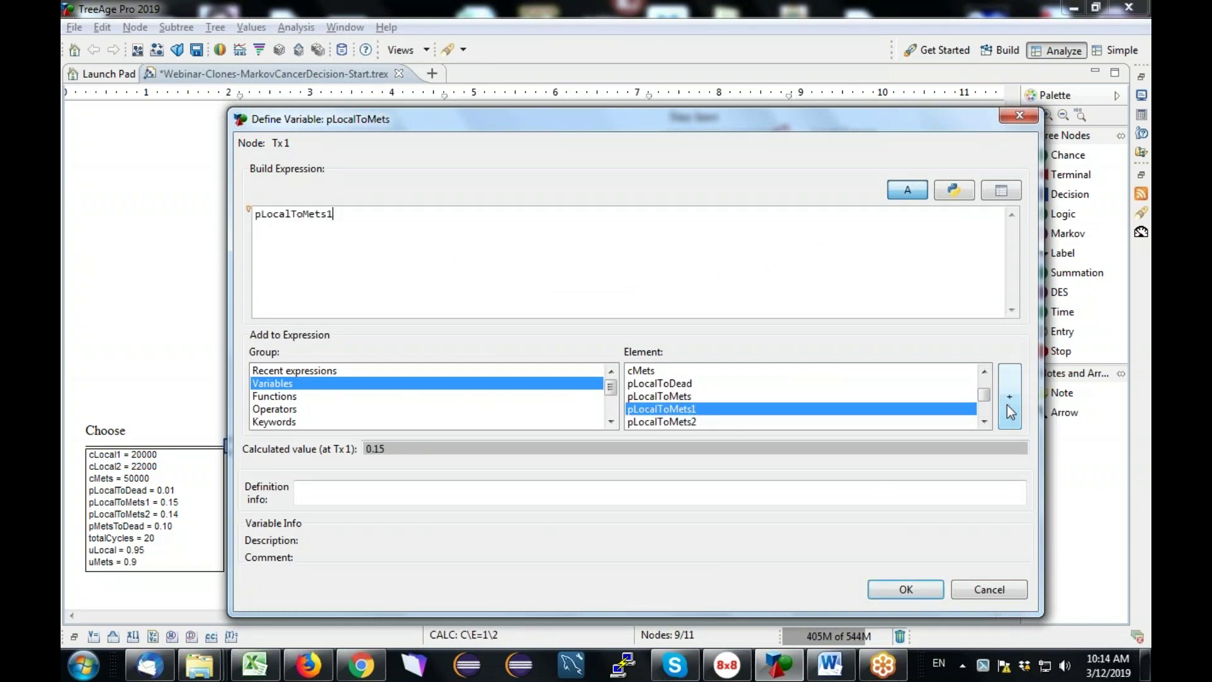
click(925, 590)
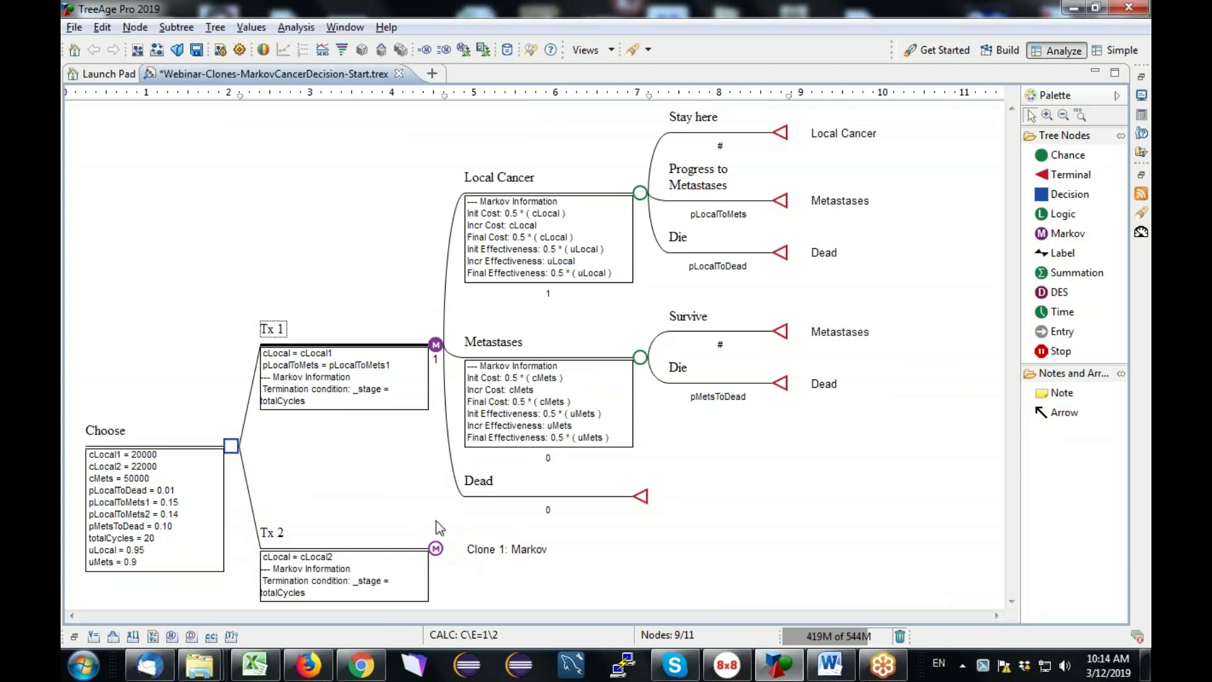
- Define pLocalToMets at the Tx 2 Markov node as pLocalToMets2
right_click(436, 549)
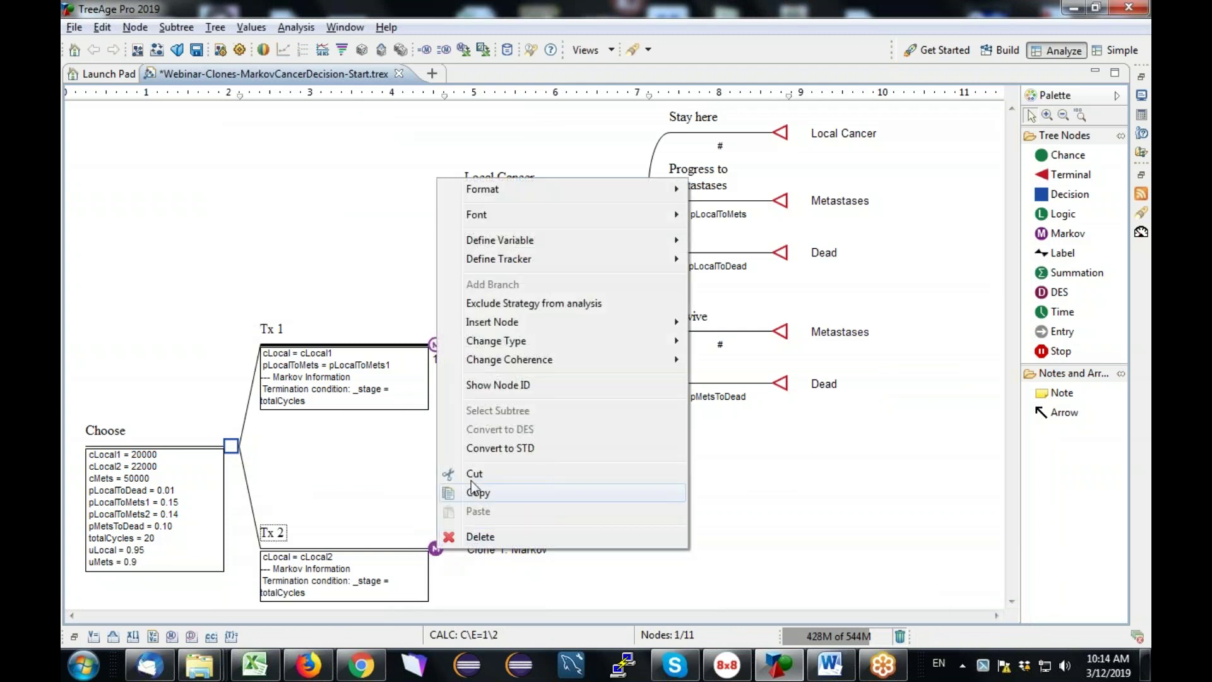
mouse_move(537, 243)
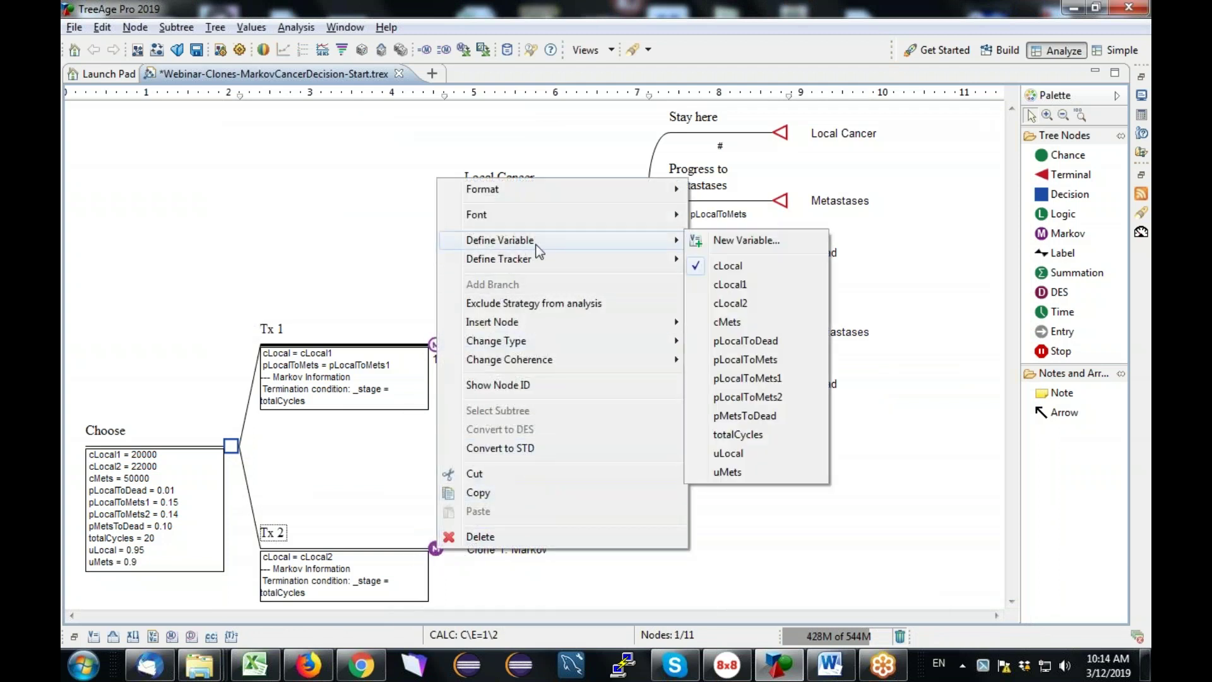
click(755, 361)
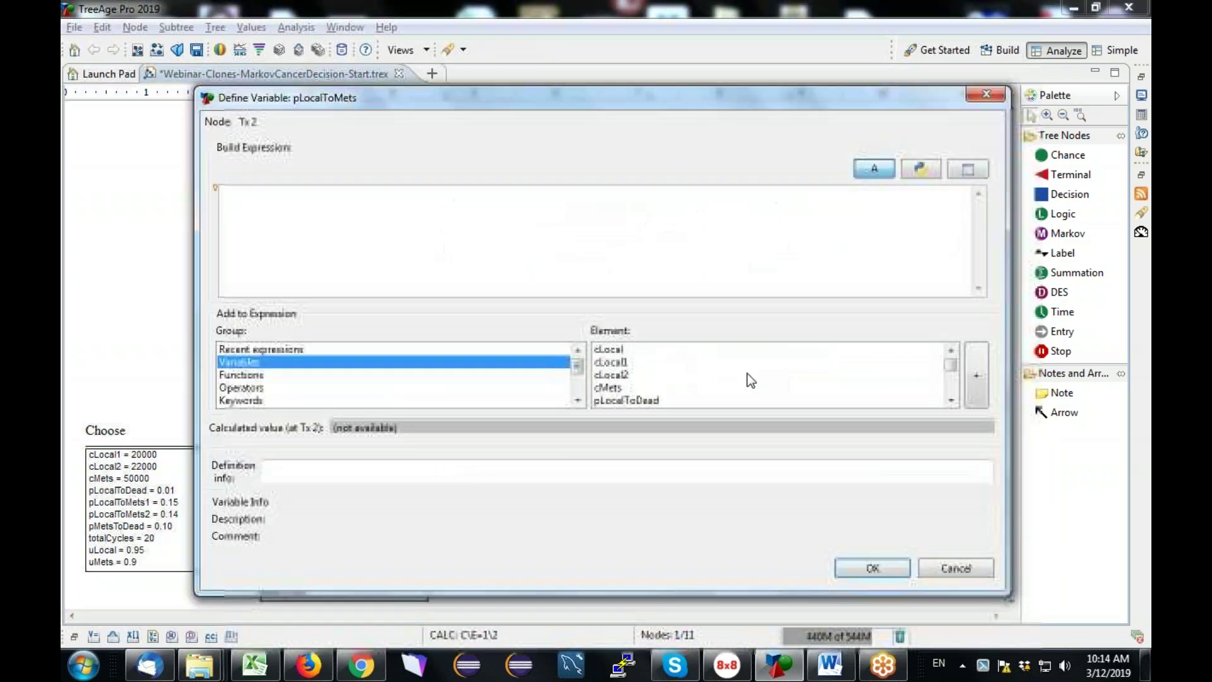
click(951, 377)
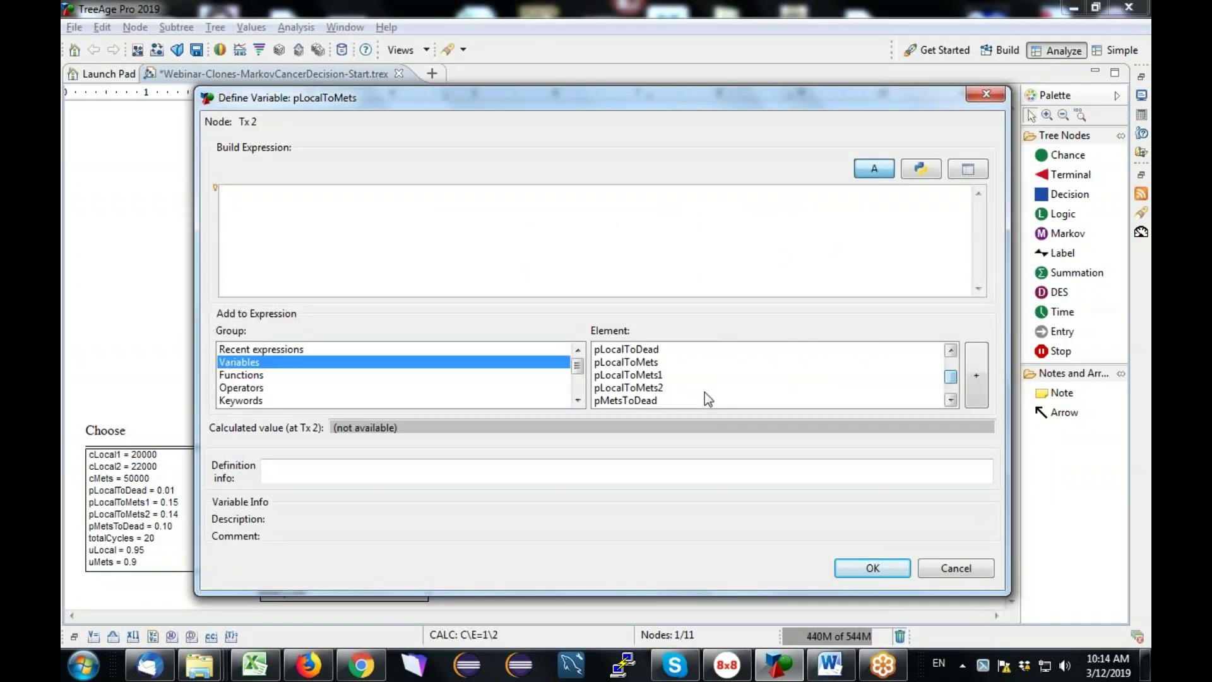
click(661, 388)
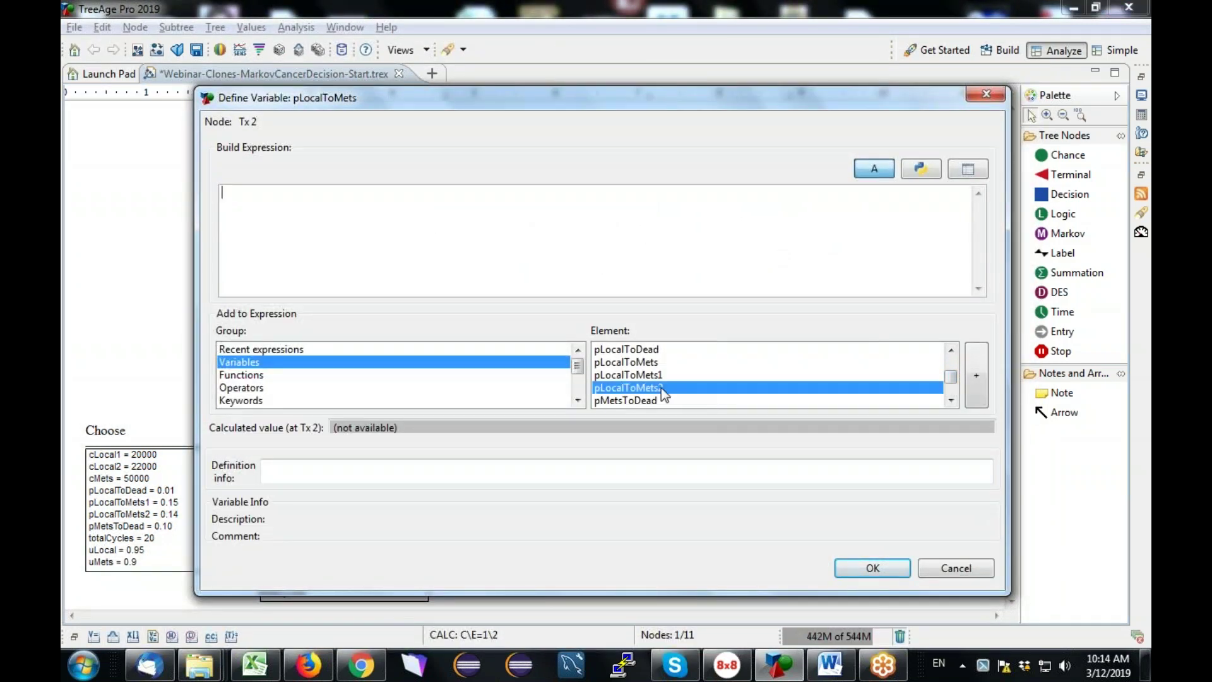
click(973, 385)
click(885, 565)
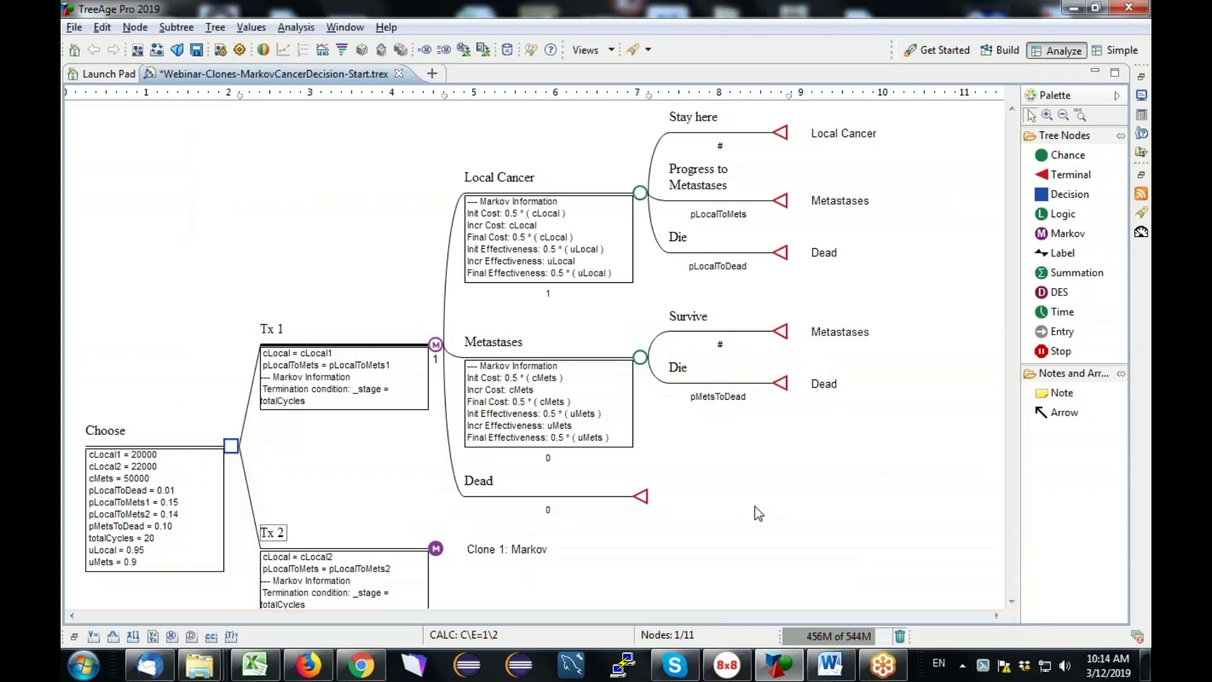
drag(872, 528, 406, 103)
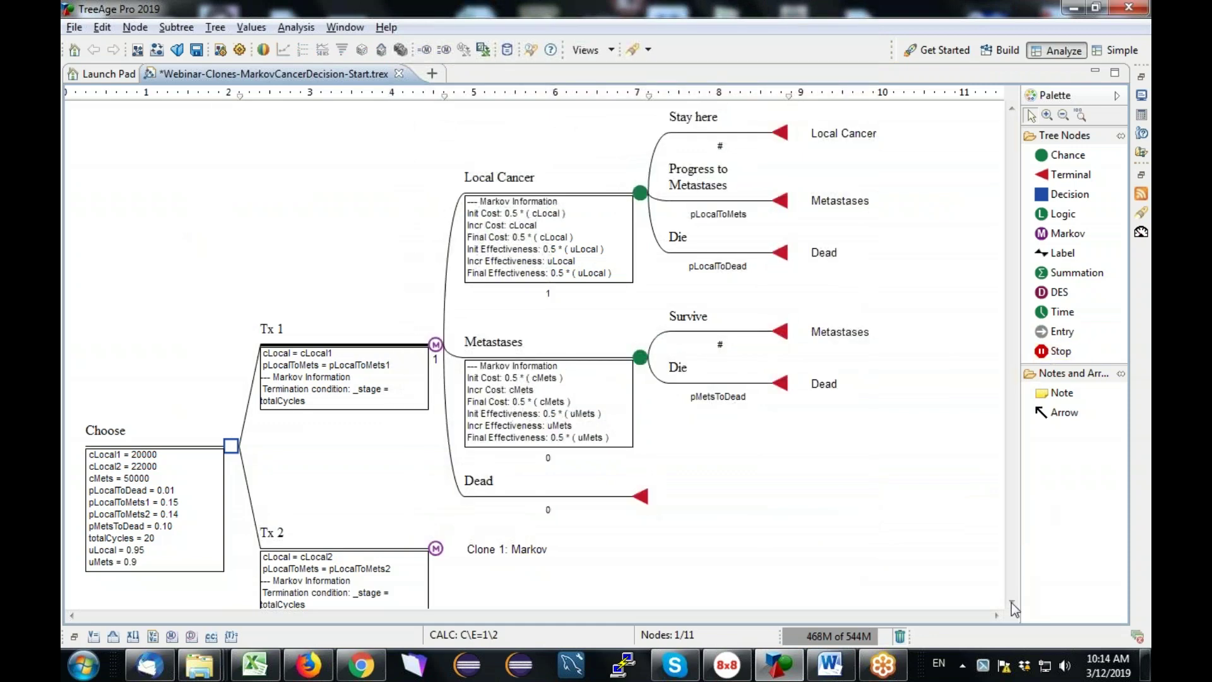
click(389, 592)
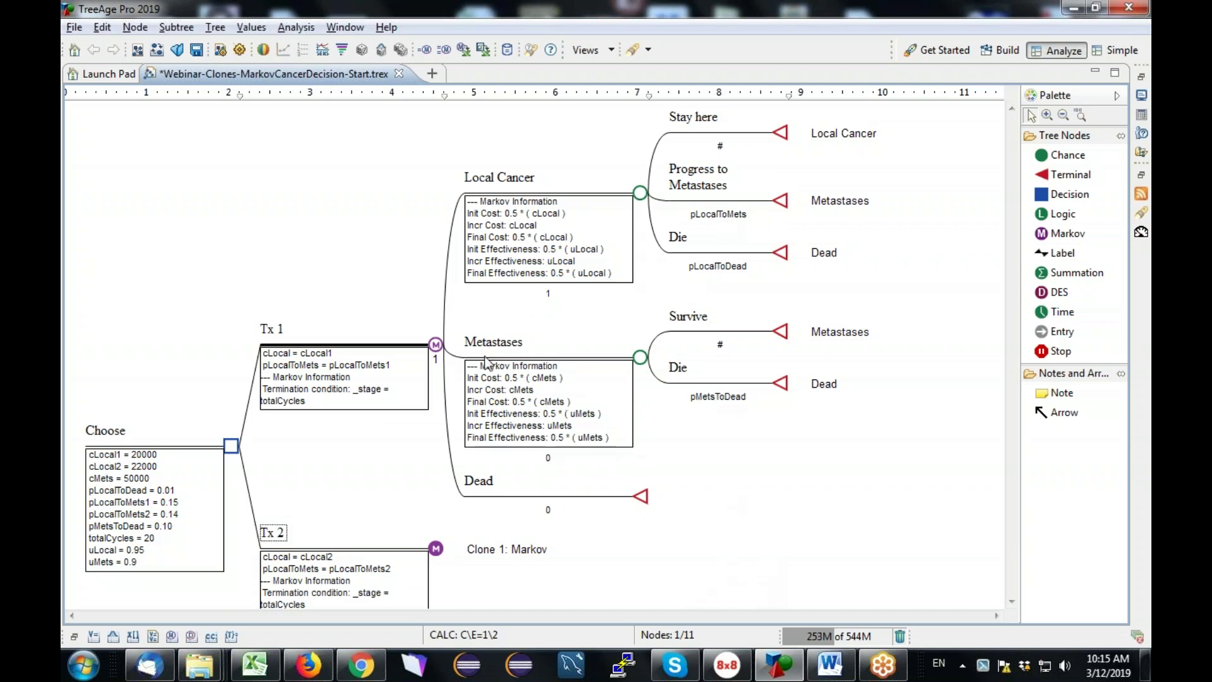
click(436, 351)
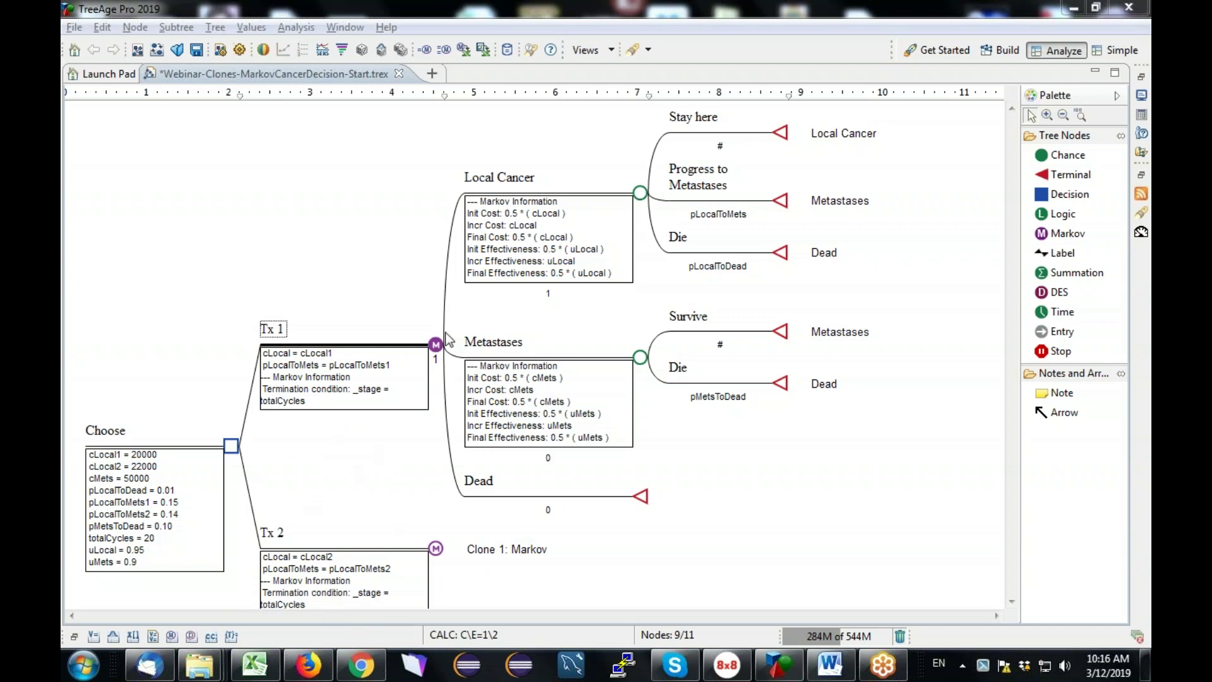
- Run an extended Markov cohort report on Tx 1, expand stage 0 Local Cancer, then return to the tree
click(436, 346)
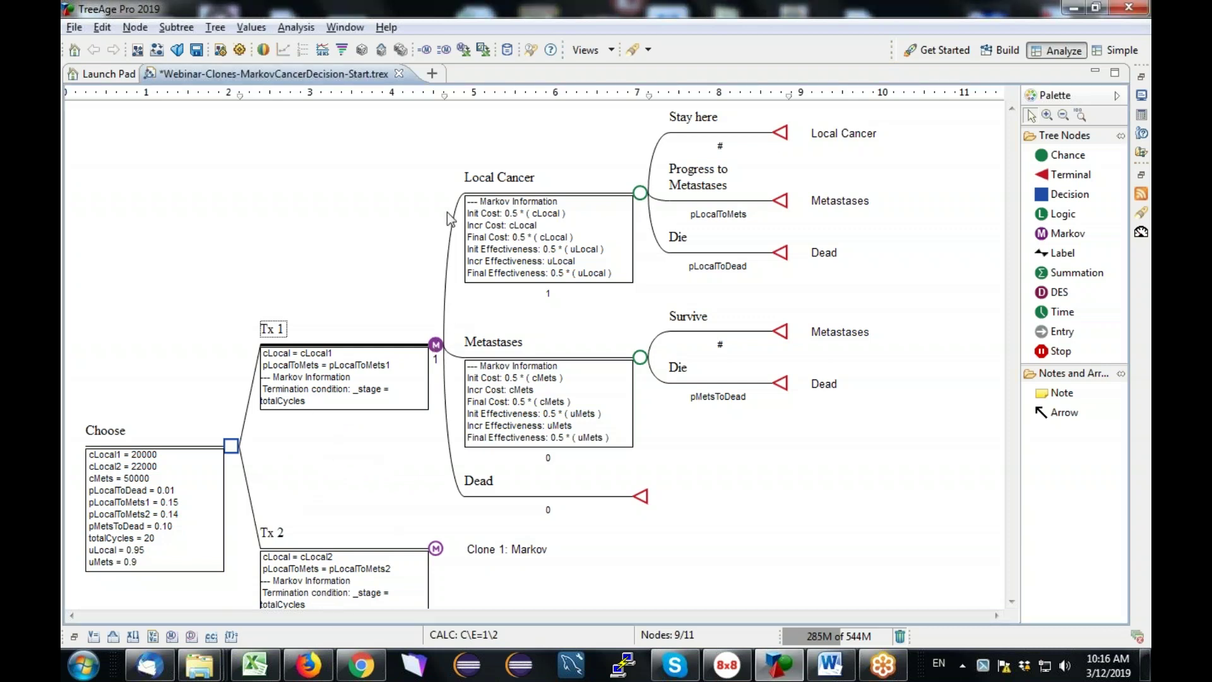
click(444, 50)
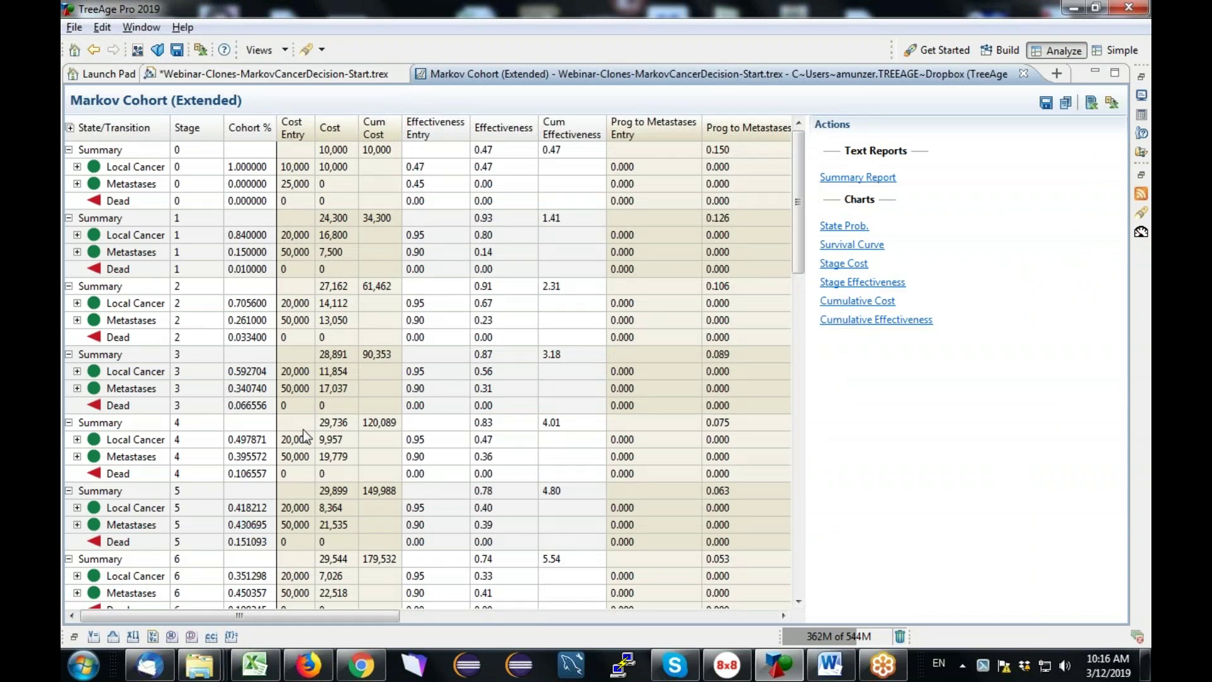
click(78, 167)
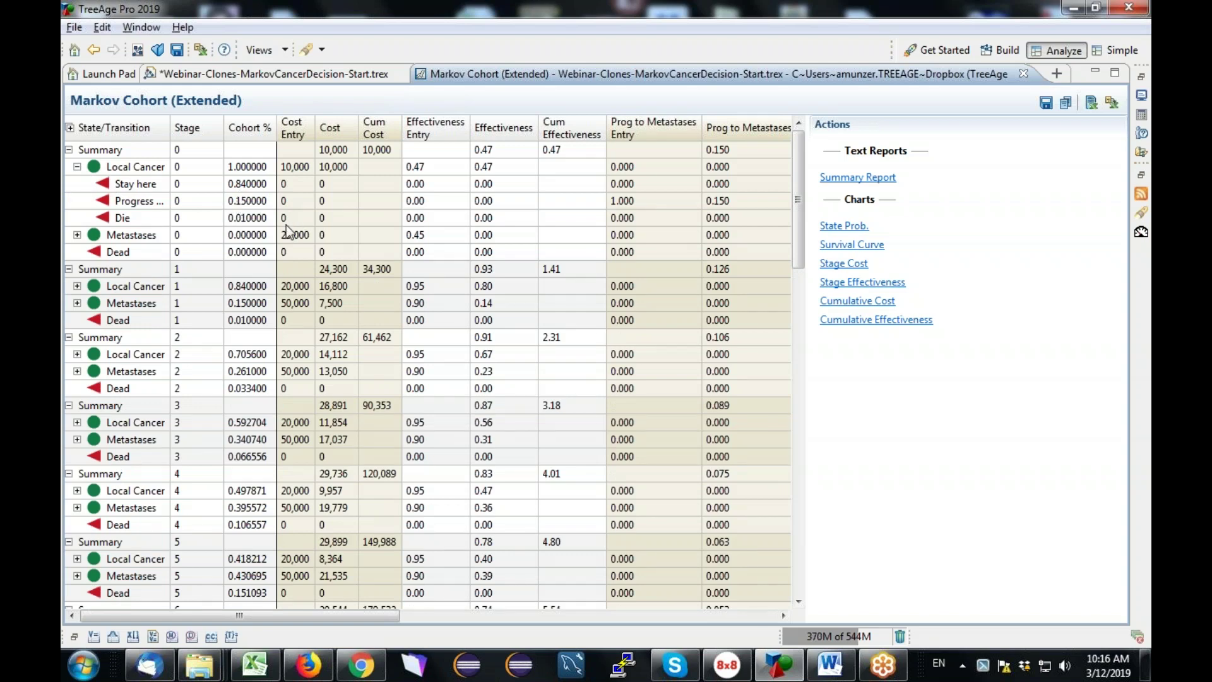
click(301, 77)
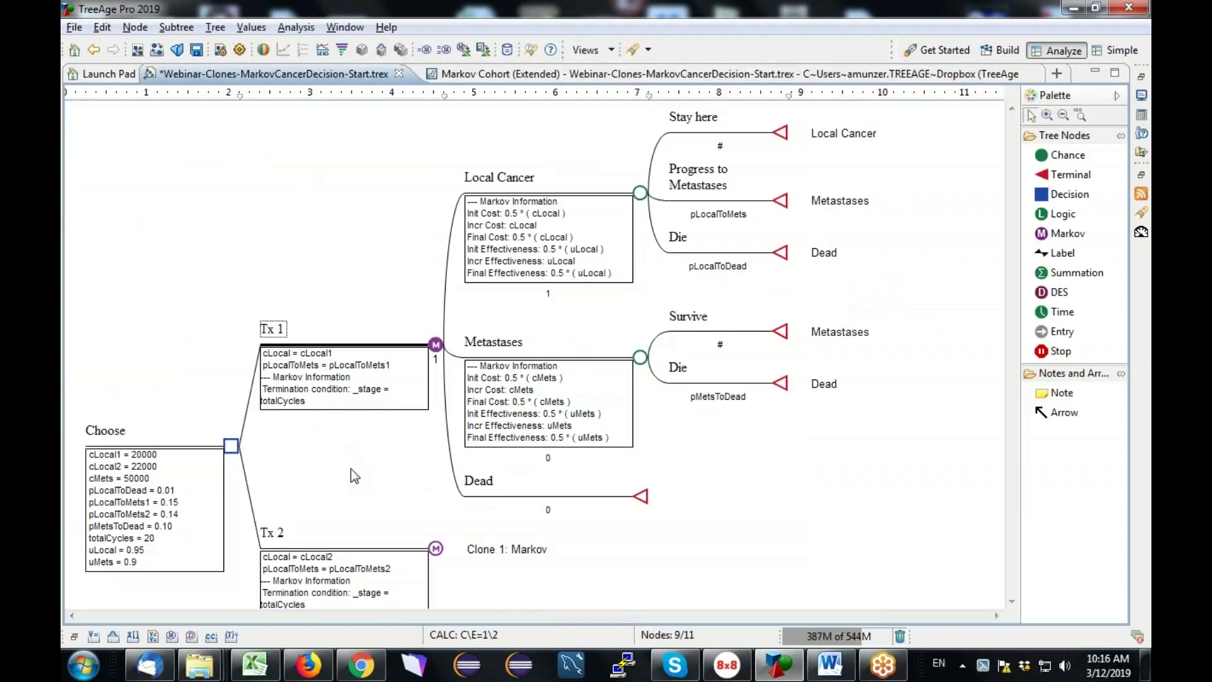
- Run a Markov cohort analysis on Tx 2 and dock its report below the editor
click(437, 550)
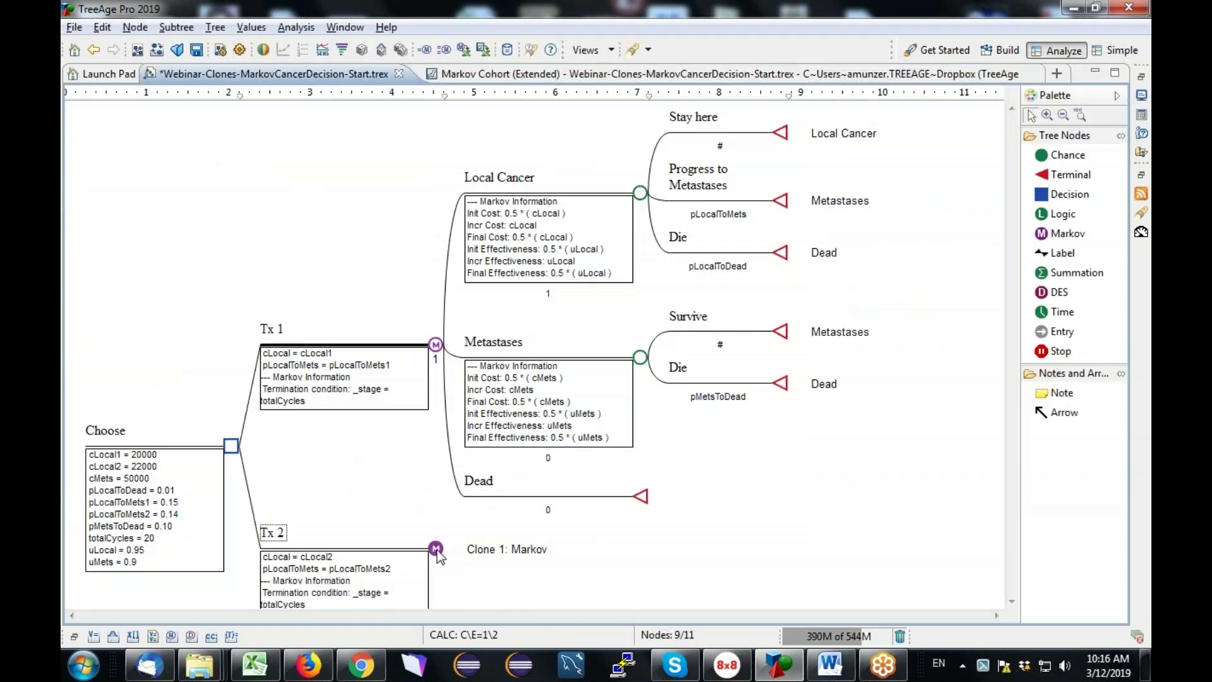
click(444, 49)
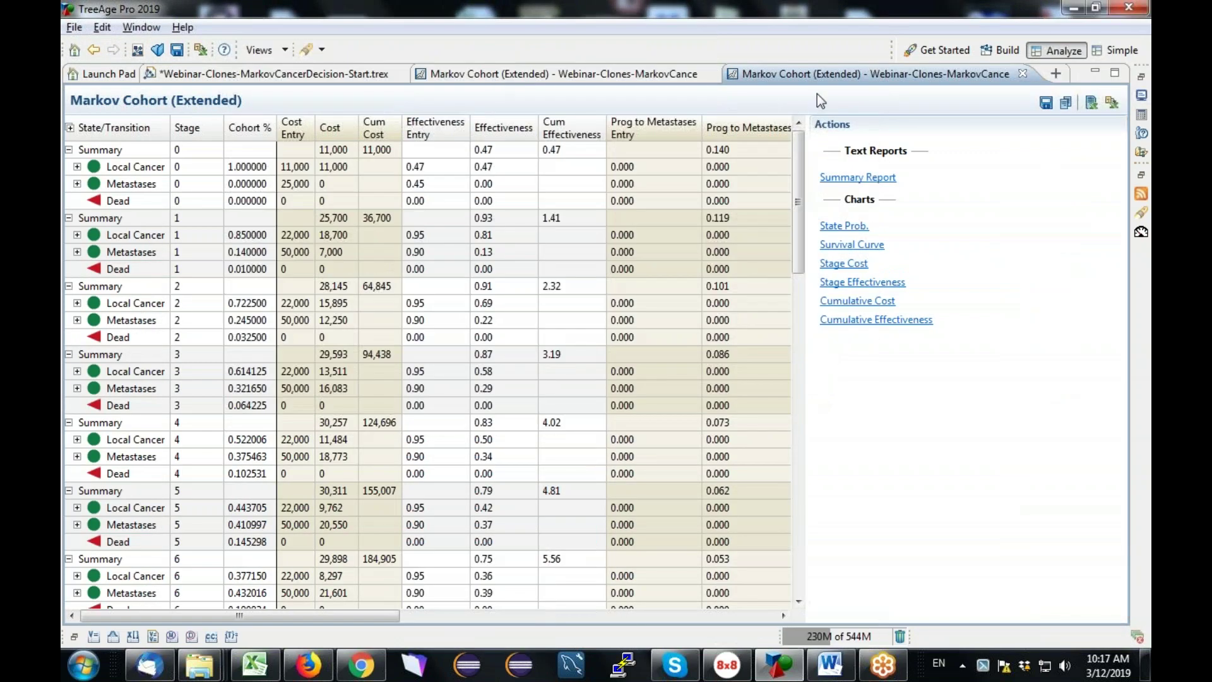
drag(834, 70, 577, 516)
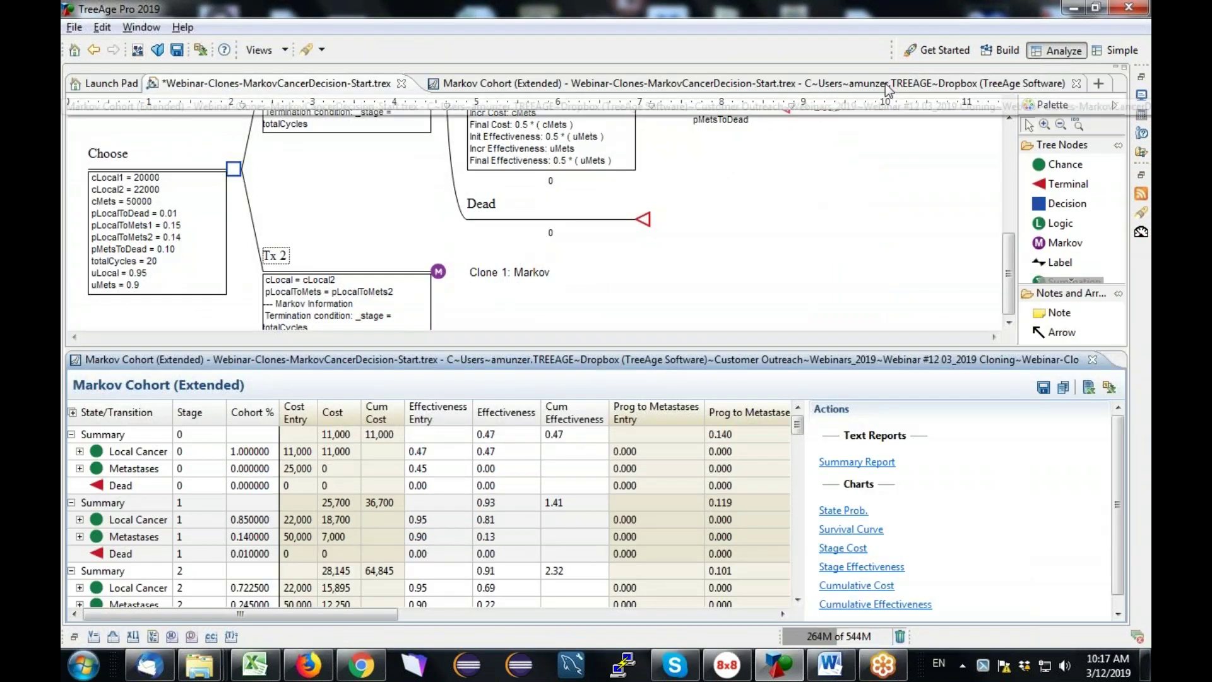
- Compare stage 0 Local Cancer rows in Tx 1's and Tx 2's reports, then close Tx 2's
click(890, 80)
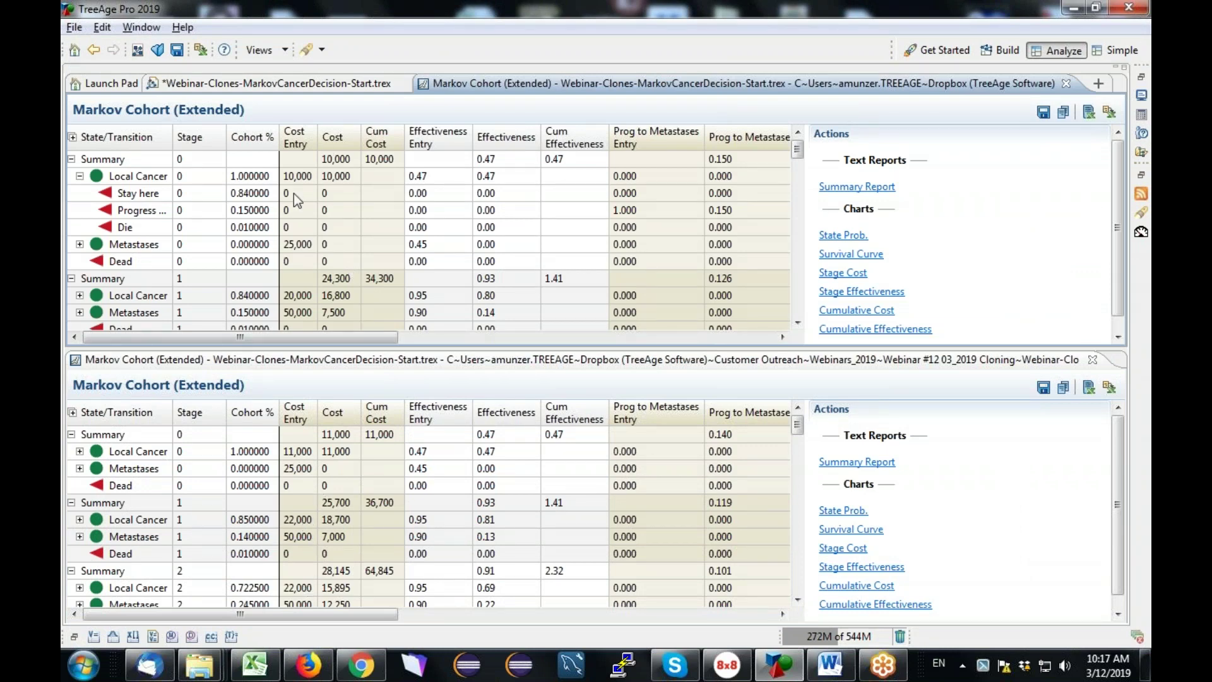
click(79, 177)
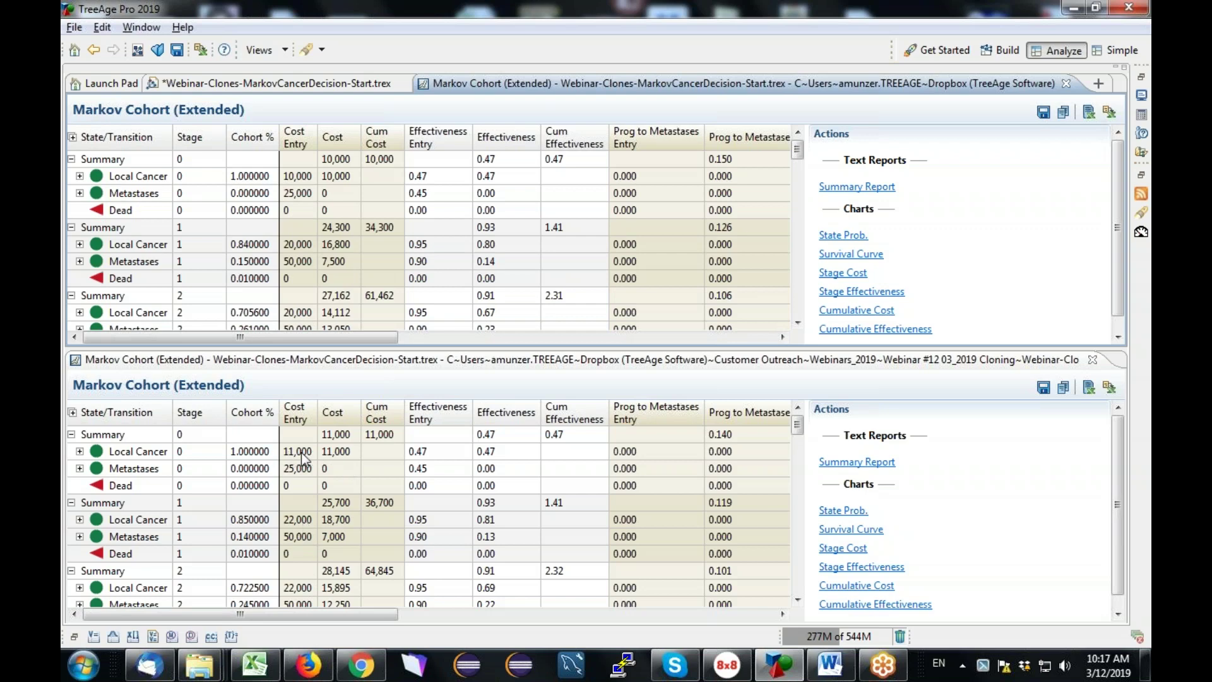
click(79, 451)
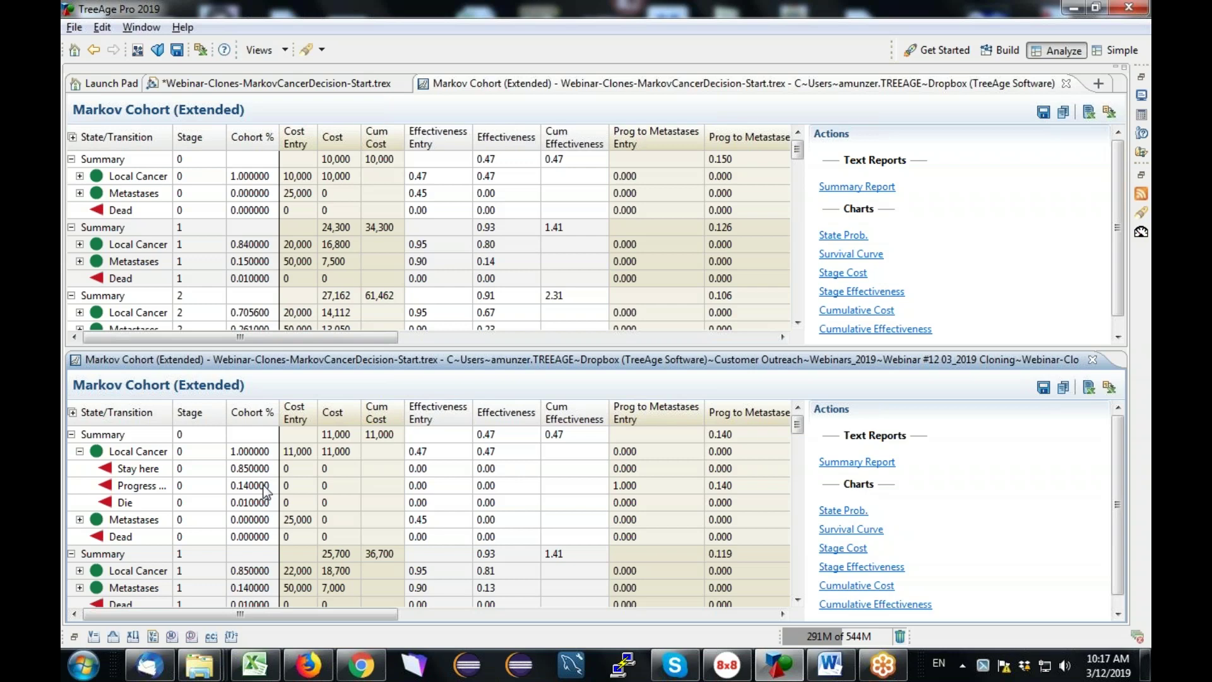
click(1092, 359)
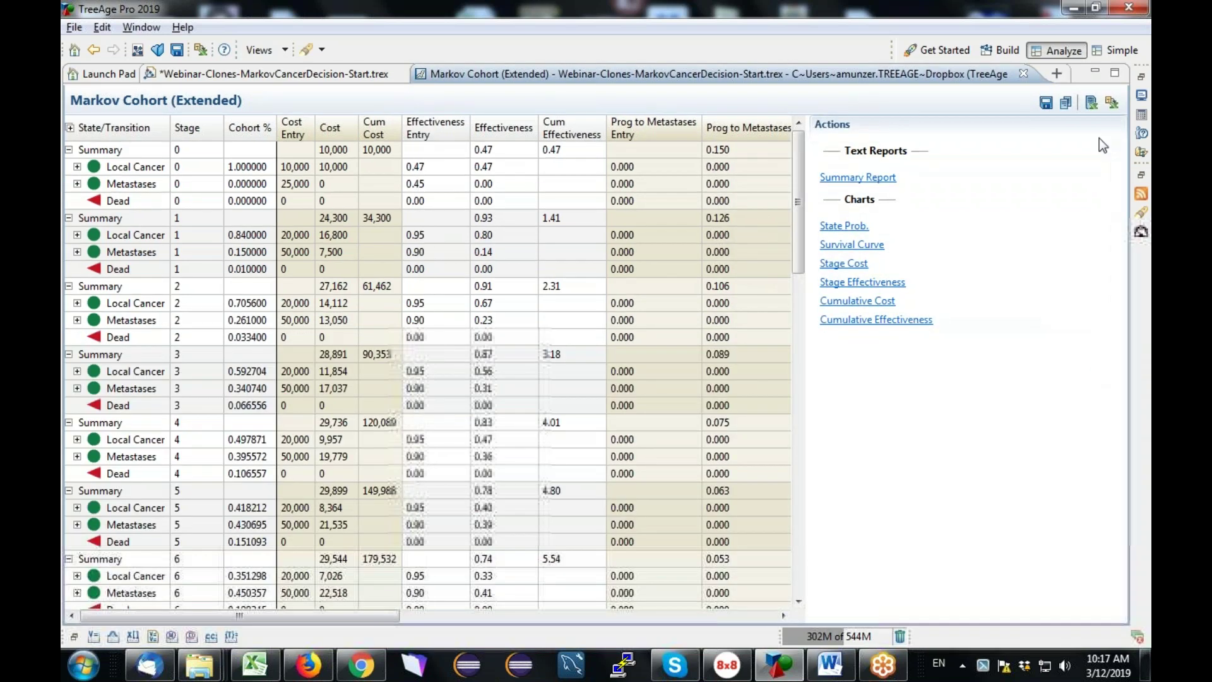
- Close Tx 1's cohort report and rank Tx 1 and Tx 2 by cost-effectiveness from the Choose node
click(1023, 74)
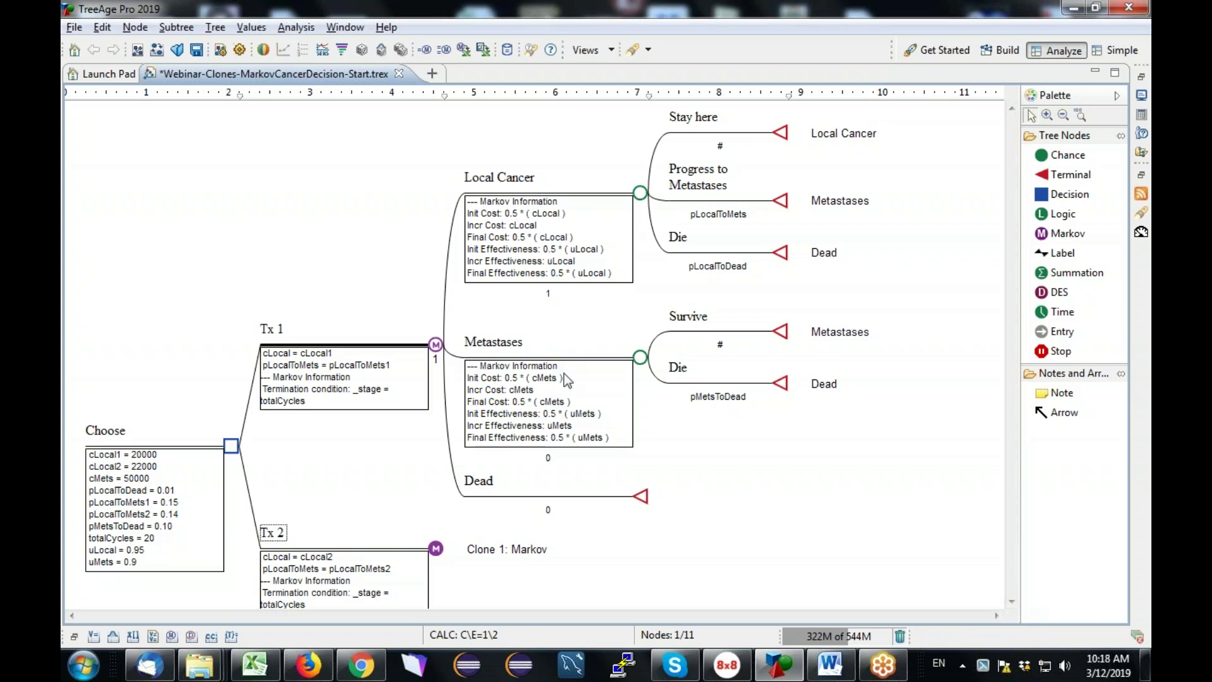
click(233, 446)
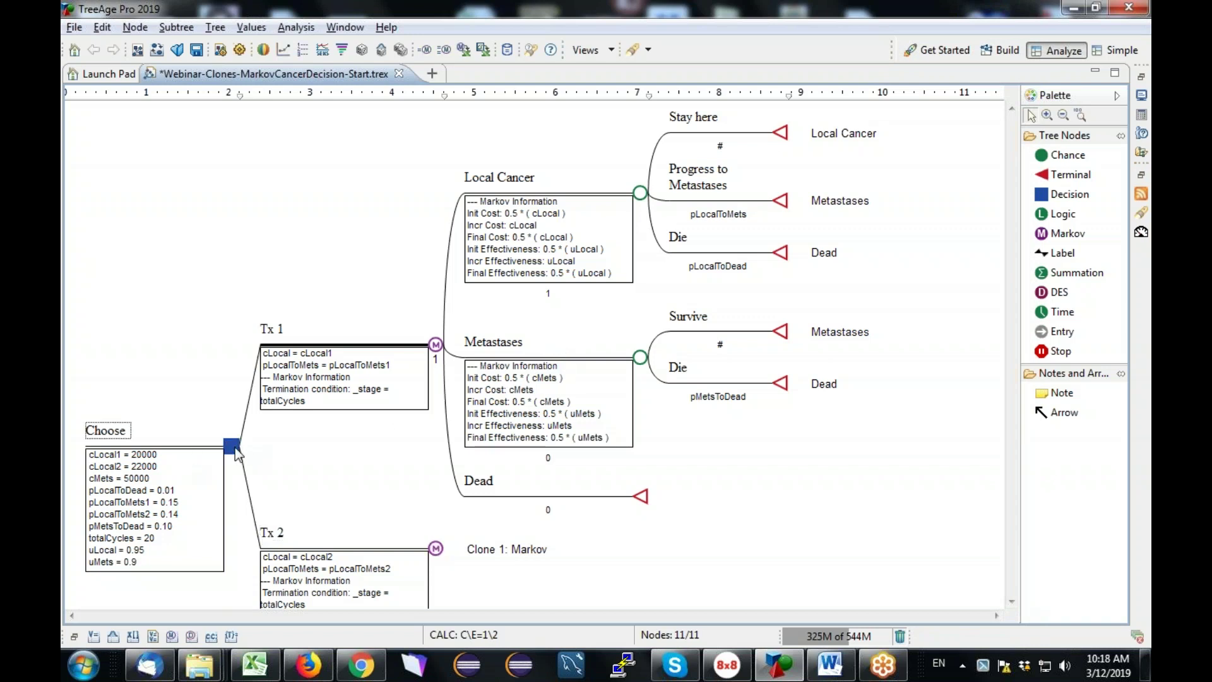
click(304, 50)
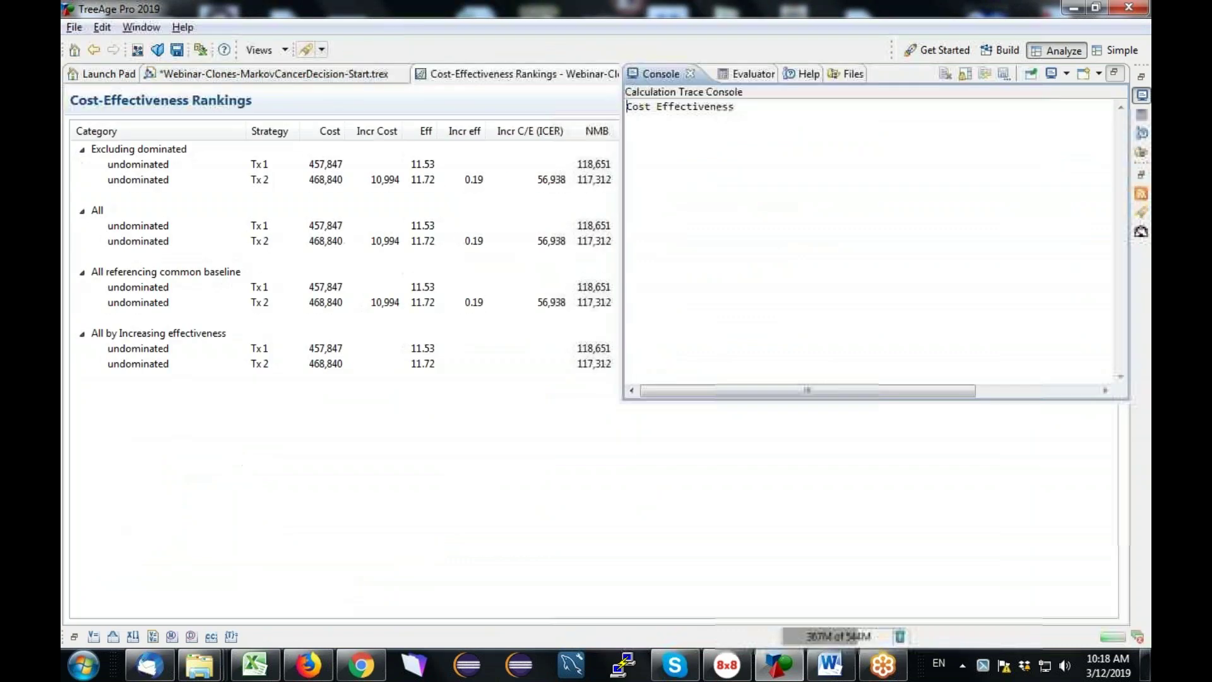
click(522, 473)
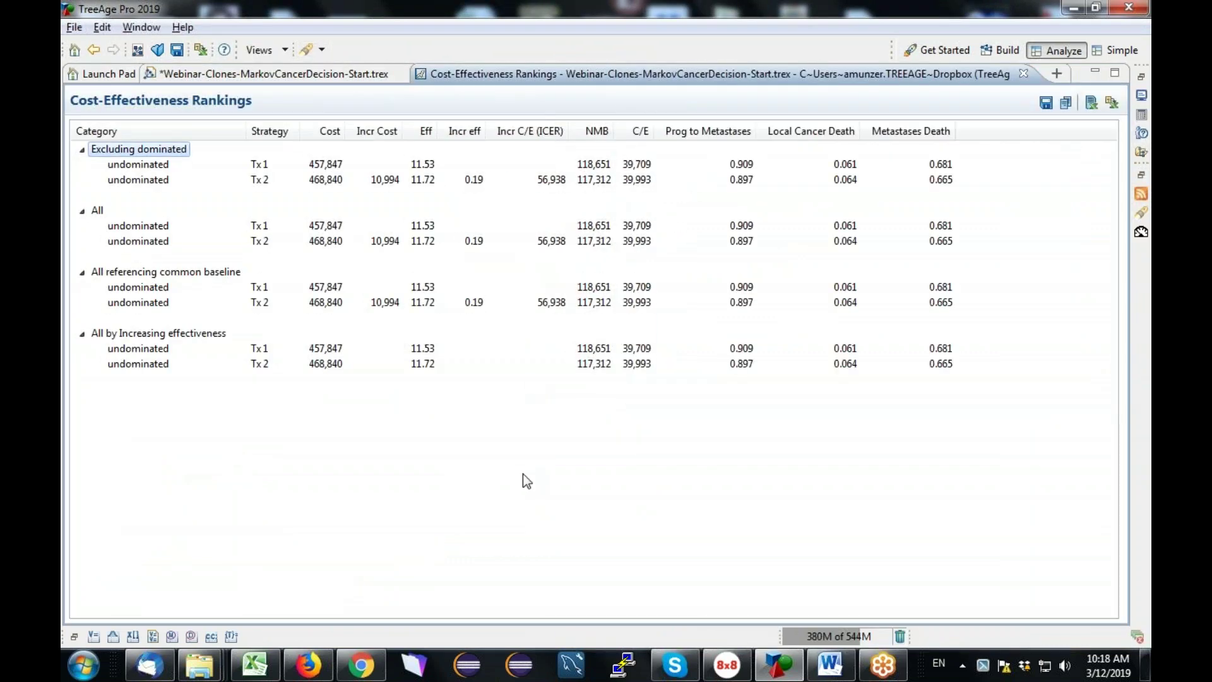